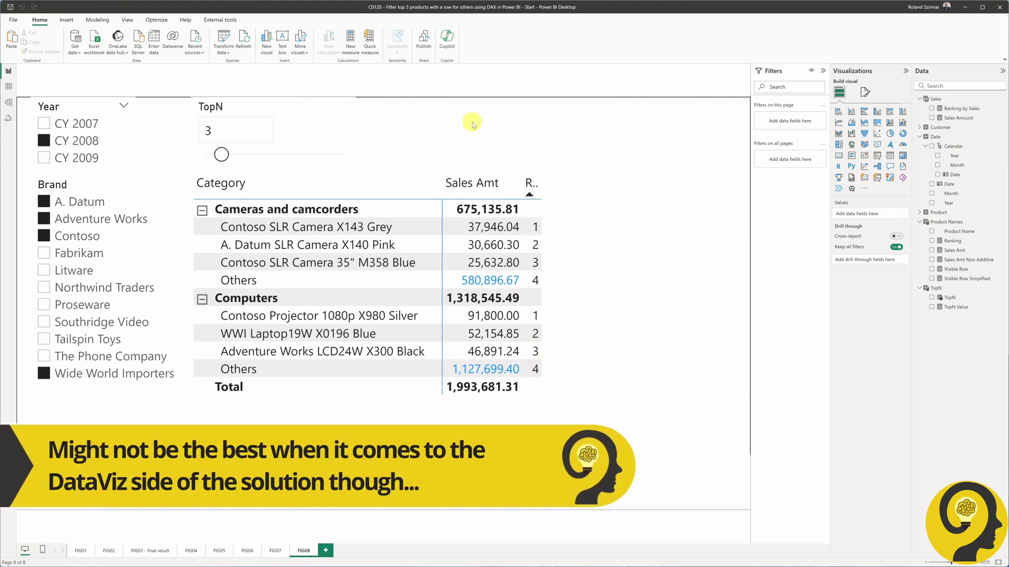
Add a new blank report page after the FIG08 page.
click(325, 551)
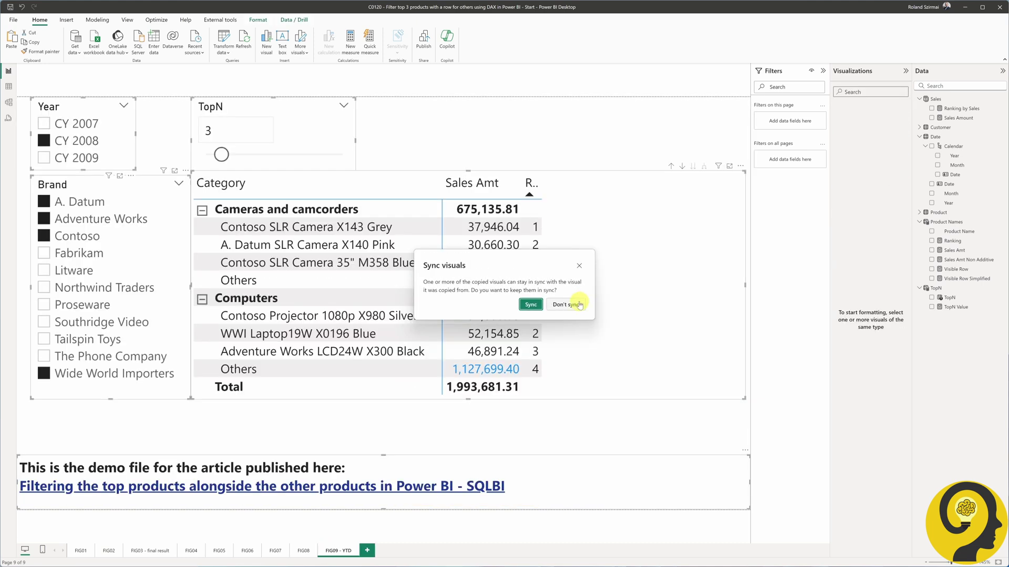
Paste the ranking table onto the page and add Date column DateWithSales = 'Date'[Date] <= MAX(Order Date).
click(577, 302)
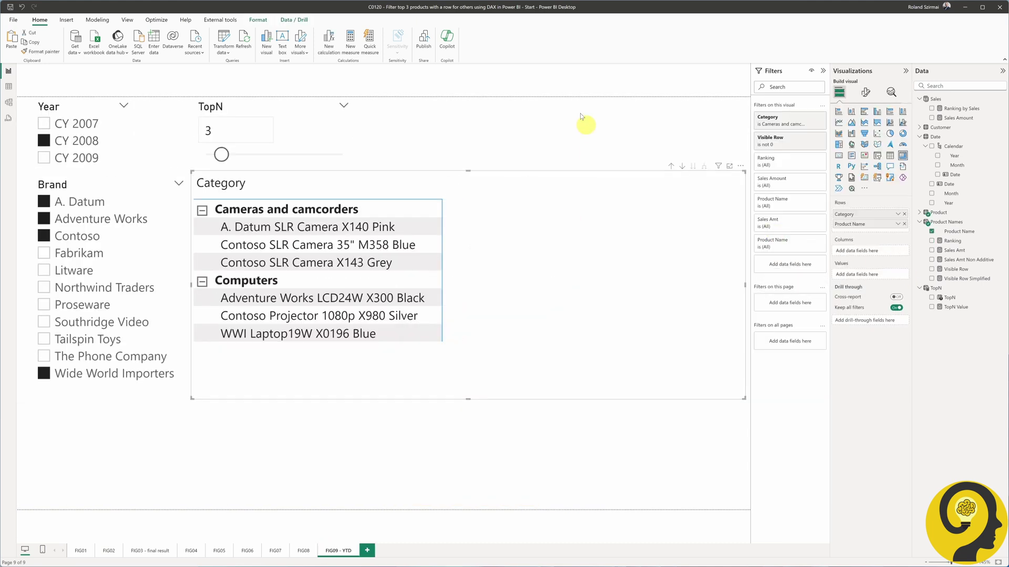
click(580, 117)
right_click(935, 137)
click(957, 153)
text(DateWithSales =)
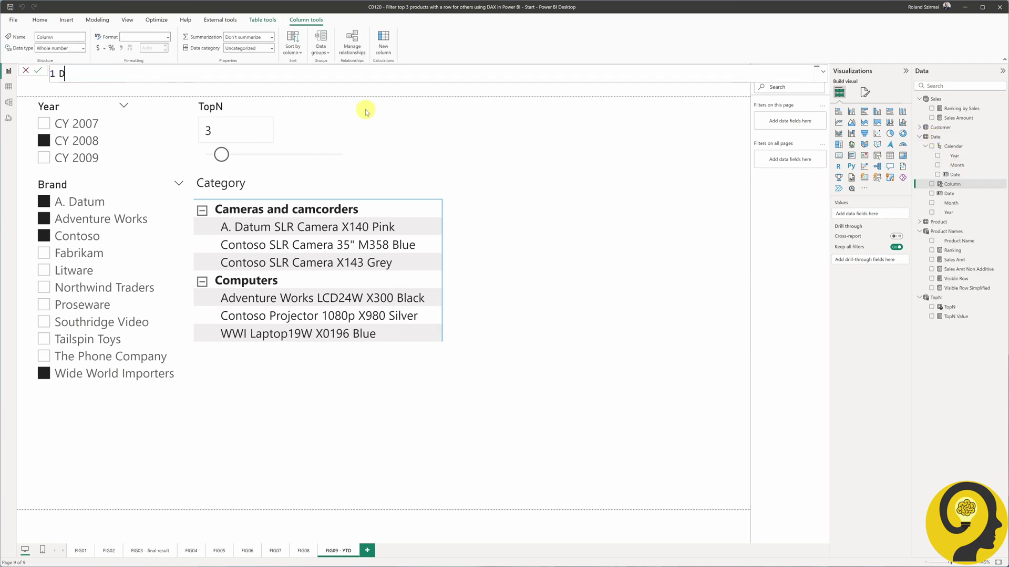
key(shift+Return)
text(date)
key(Tab)
text([Date] <= MAX( Orde)
key(Tab)
text())
key(Return)
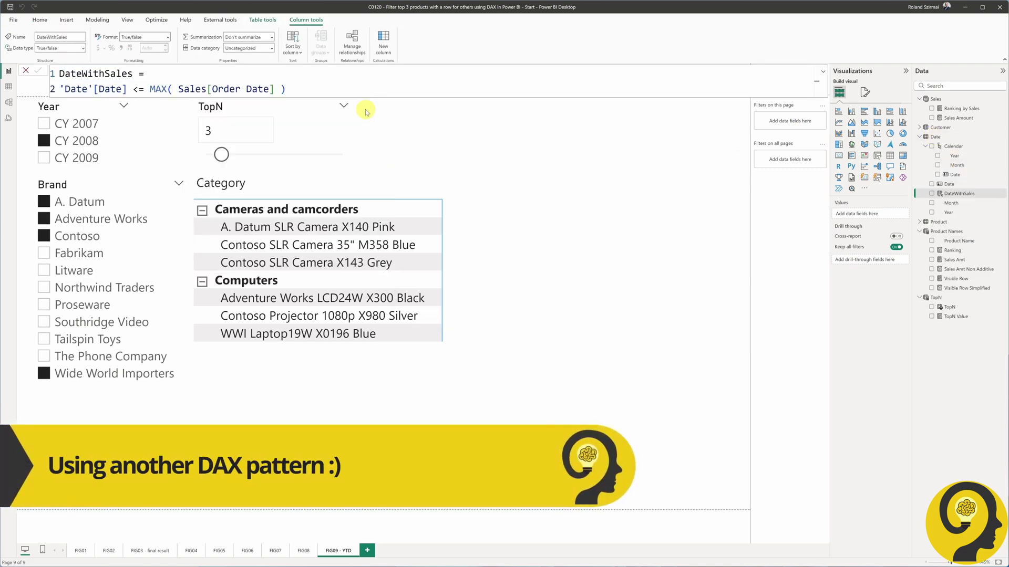
Start measure ShowValueForDates with LastDateWithData = CALCULATE(MAX(Sales[Order Date]), REMOVEFILTERS()).
right_click(935, 136)
click(904, 144)
text(ShowValueForDates =)
key(shift+Return)
text(VAR LastDateWithDate)
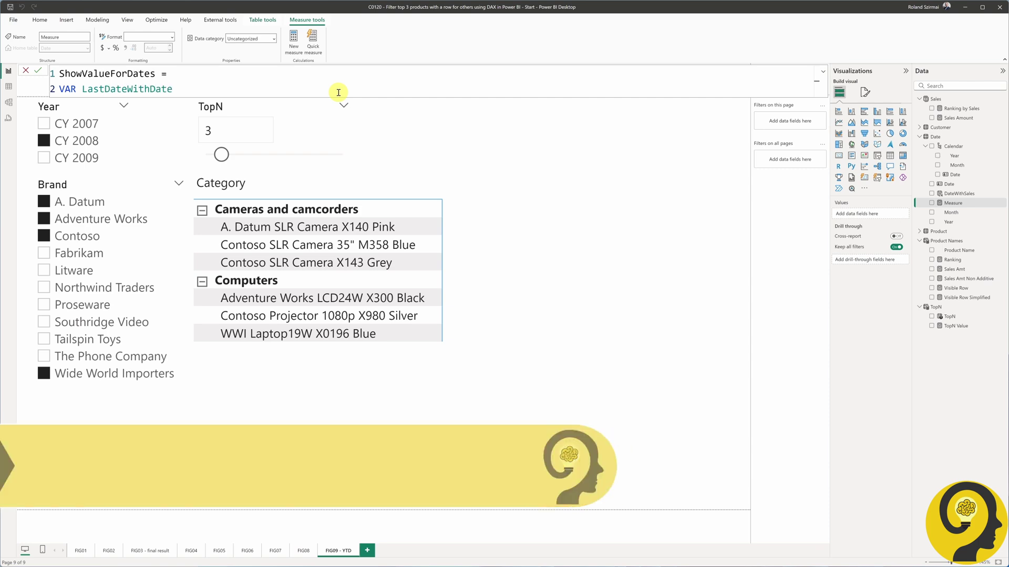
key(BackSpace)
text(a =)
key(shift+Return)
text(CALCULATE()
key(shift+Return)
text(MAX( Sales[Order Date] ),)
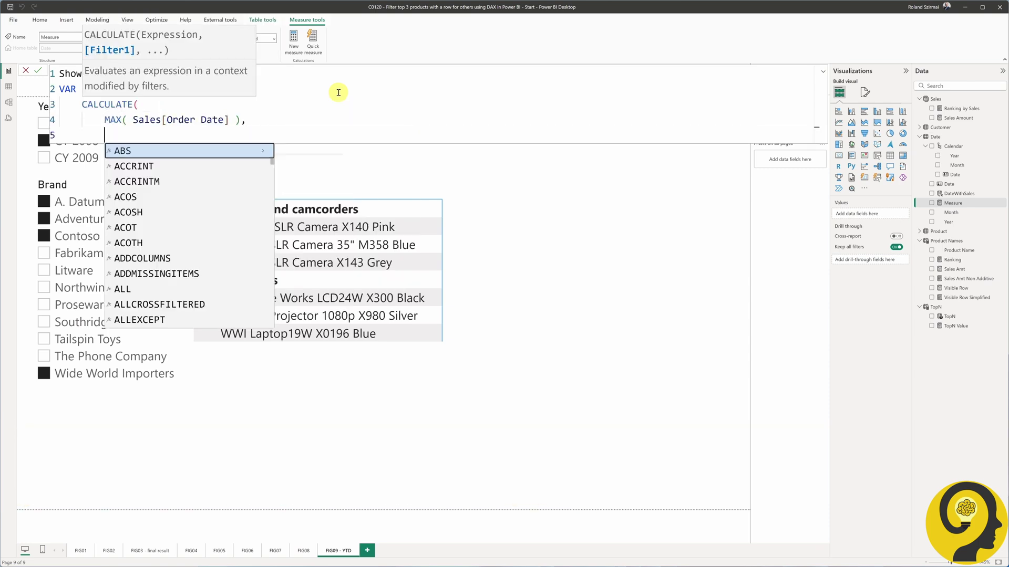
key(shift+Return)
text(REMOVEFILTERS()))
key(shift+Return)
Finish ShowValueForDates returning MIN('Date'[Date]) <= LastDateWithData, fixing the <= operator.
text(VAR FirstDateVisible =)
key(shift+Return)
text(MIN( 'Date'[Date] ))
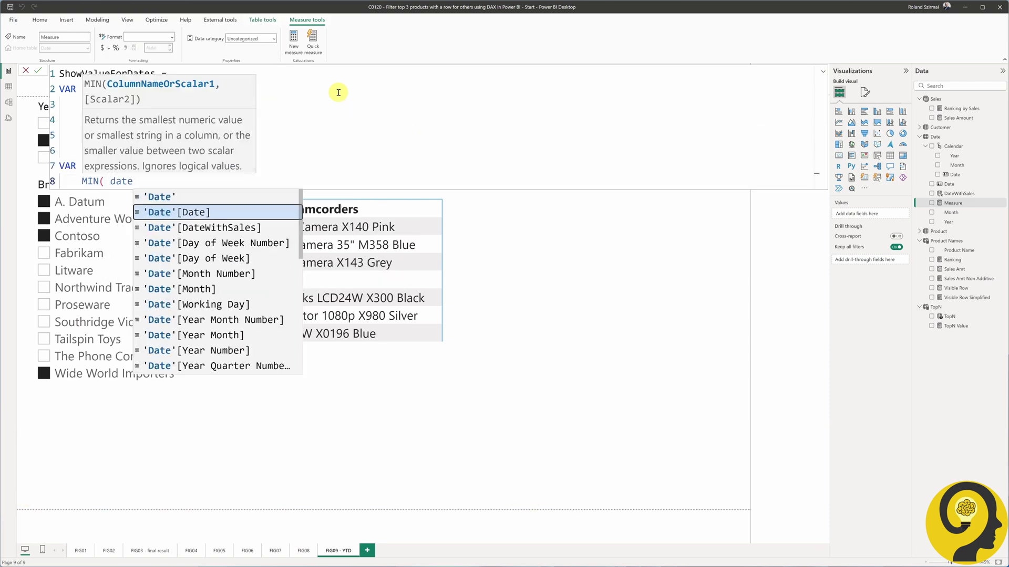
key(shift+Return)
text(VAR Result =)
key(shift+Return)
text(FirstDateVisible < = LastDateWithData)
key(shift+Return)
text(RETURN)
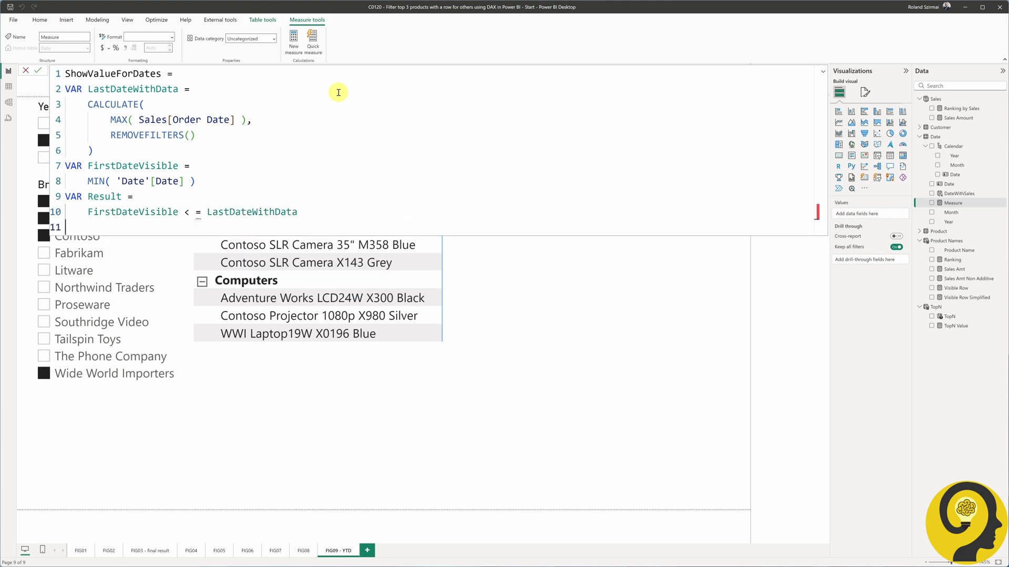
key(shift+Return)
text(Result)
key(Return)
click(195, 212)
key(BackSpace)
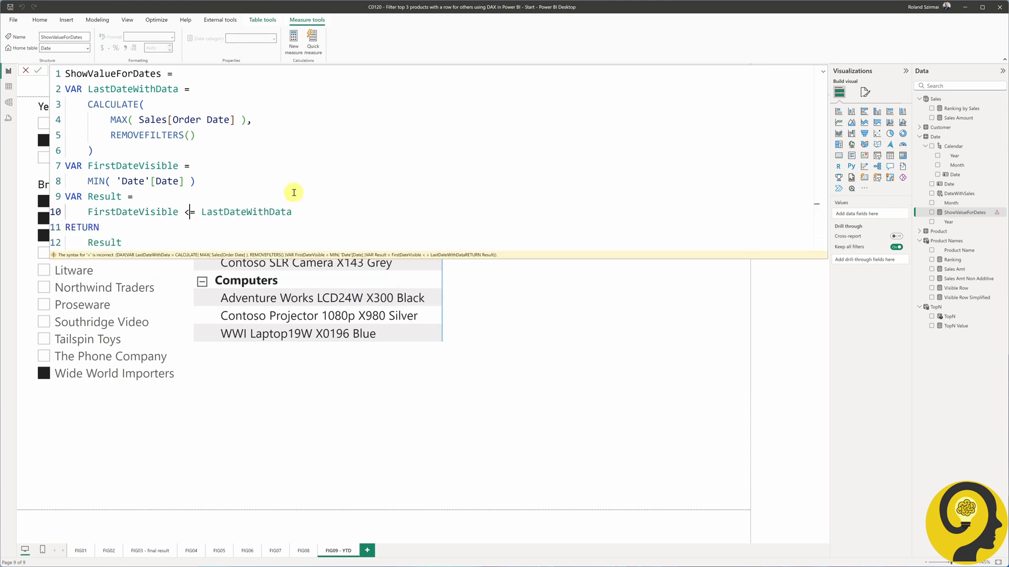
key(Return)
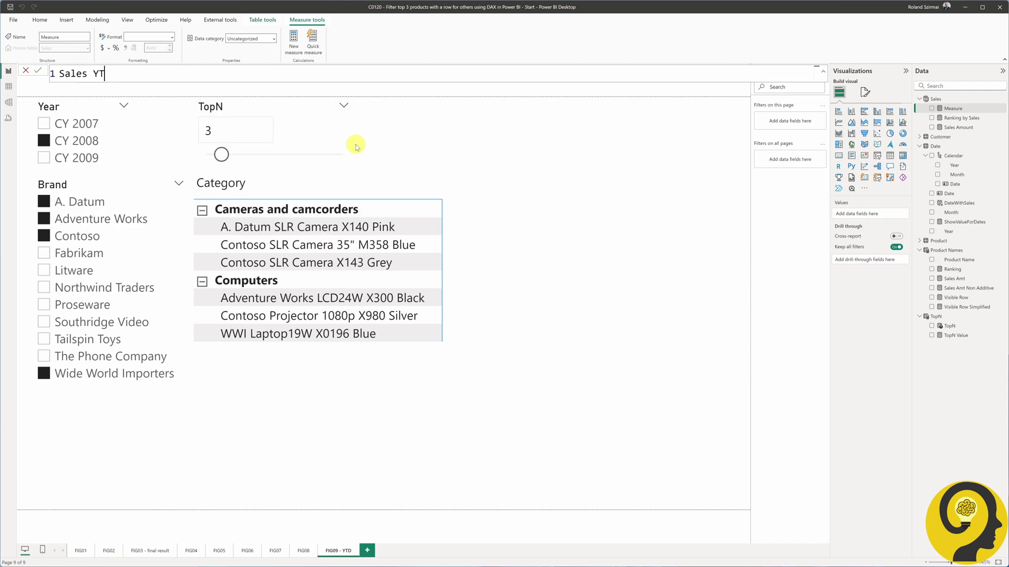
Create measure Sales YTD = CALCULATE([Sales Amount], DATESYTD('Date'[Date])).
text(D =)
key(shift+Return)
text(CALCULATE()
key(shift+Return)
text(sales a)
key(Tab)
text(,)
key(shift+Return)
text(datesytd( 'Date'[Date] ))
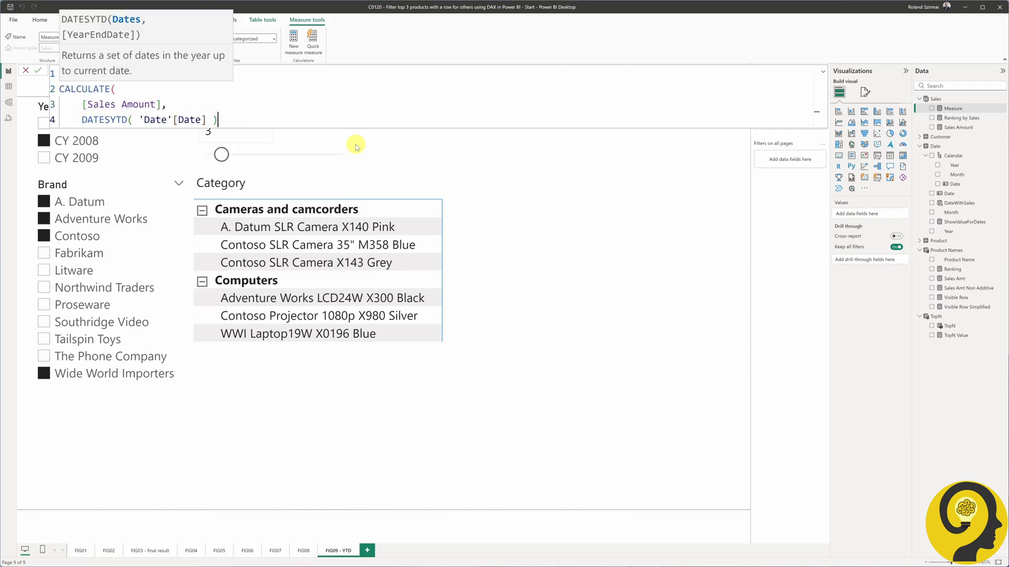
Write Sales PYTD as IF/CALCULATE of [Sales YTD] over DATEADD -1 YEAR, filtered to DateWithSales = TRUE.
key(shift+Return)
text())
key(Return)
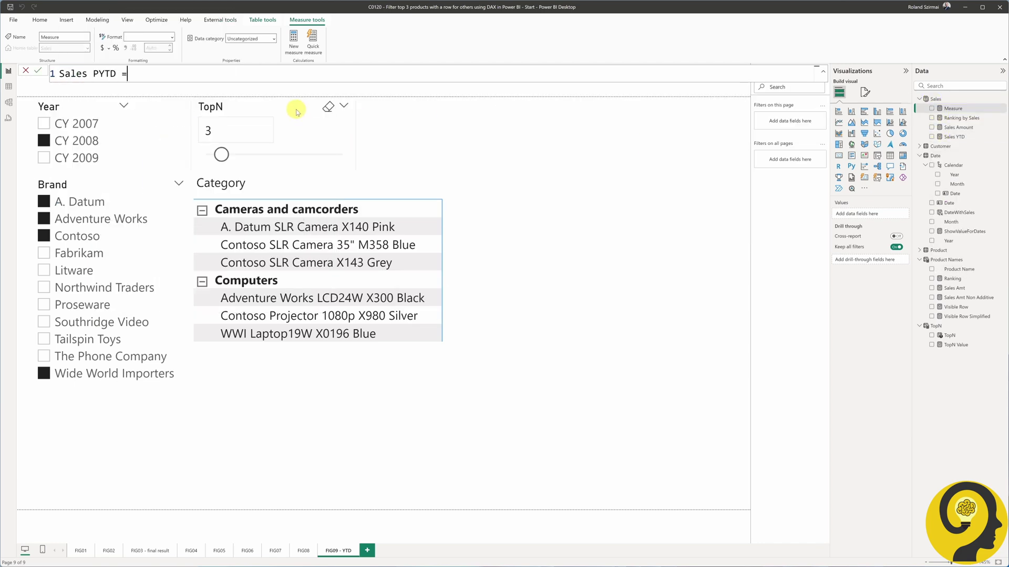
key(shift+Return)
text(IF()
key(shift+Return)
key(shift+Return)
text(CALCULATE()
key(shift+Return)
text([Sales YTD],)
key(shift+Return)
text(CALCULATETABLE()
key(shift+Return)
text(DATEADD( 'Date'[Date], -1 ,)
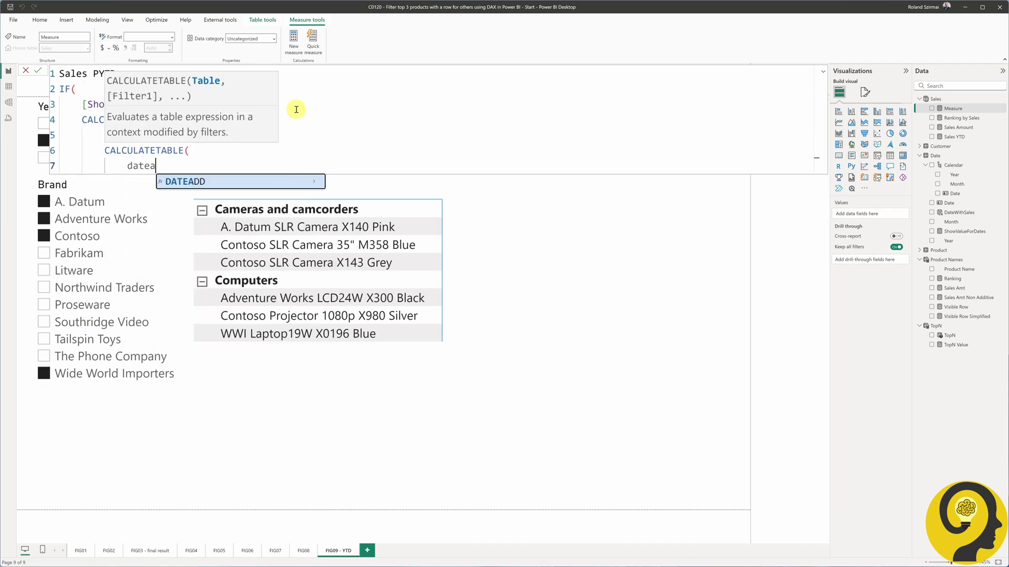
key(Tab)
text(),)
key(shift+Return)
text('Date'[DateWithSales] = TRUE)
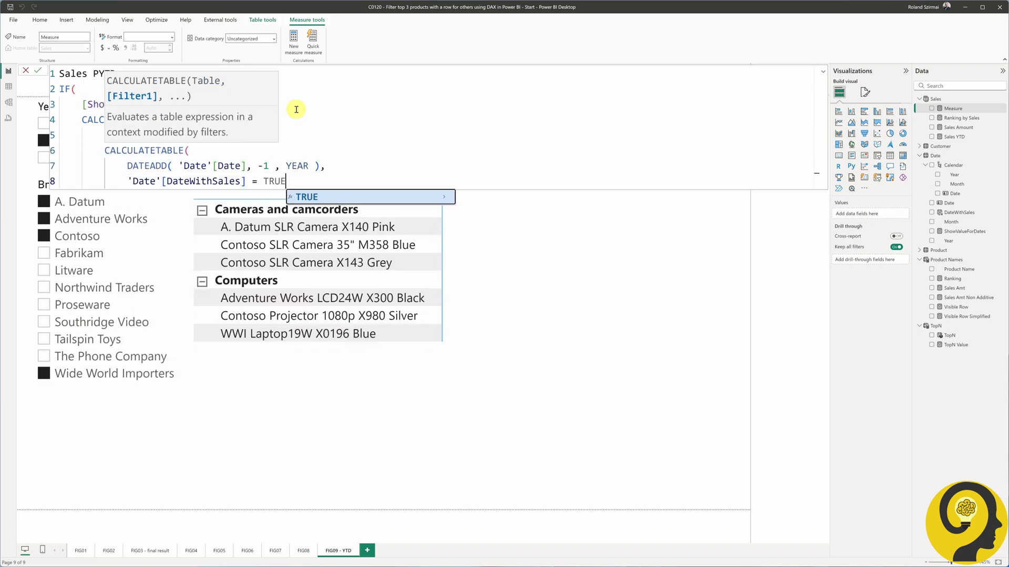
key(shift+Return)
text())
key(shift+Return)
text())
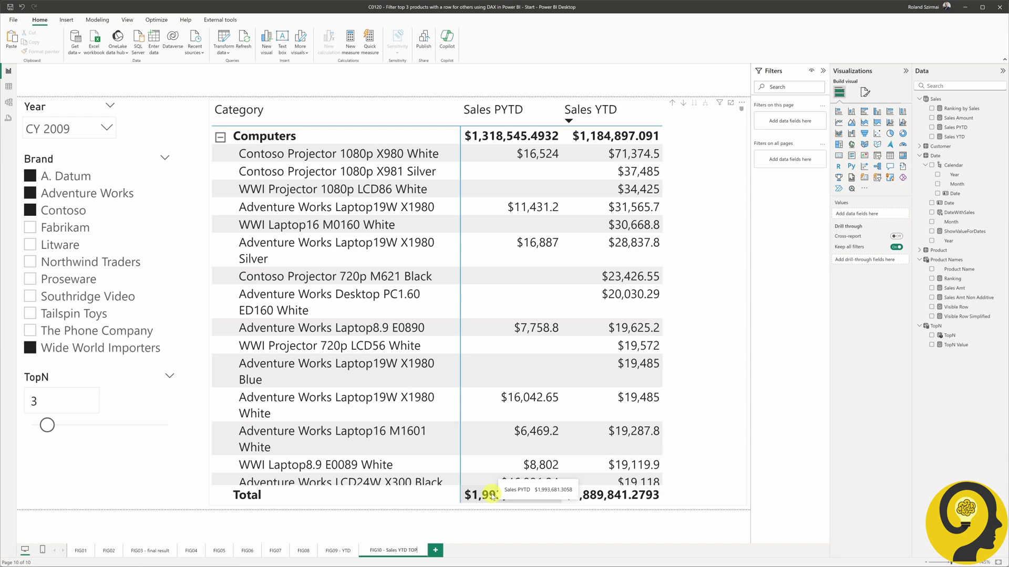
Copy the Sales Amt formula into a new Sales measure and rename it Sales YTD TopN.
click(492, 496)
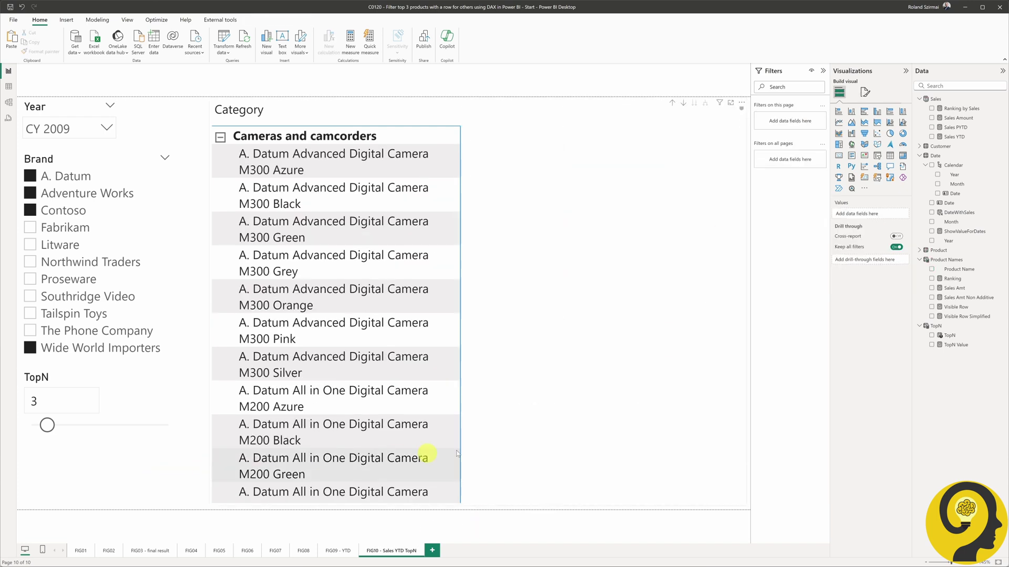
click(954, 289)
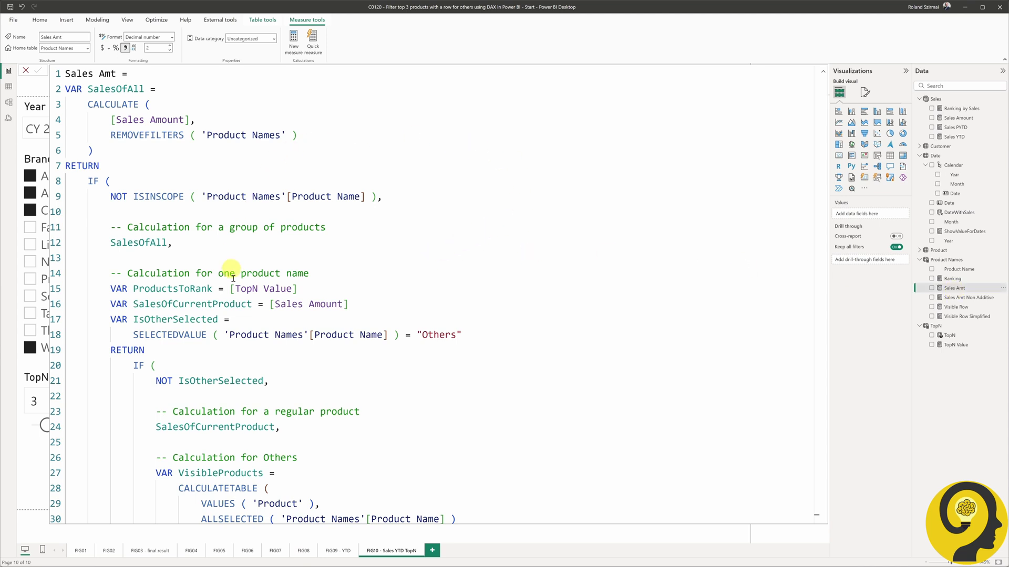
key(ctrl+a)
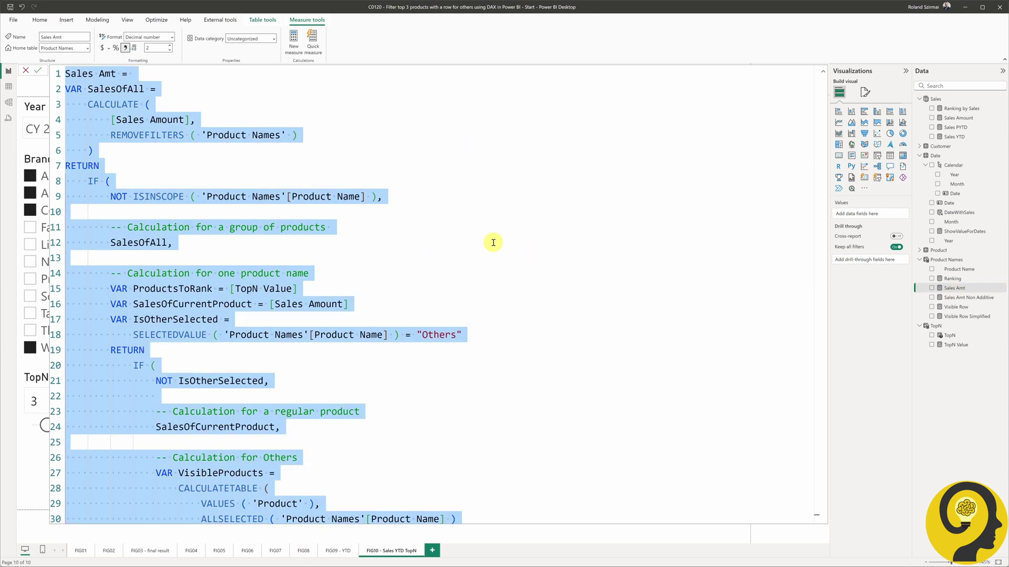
scroll(492, 243, down, 5)
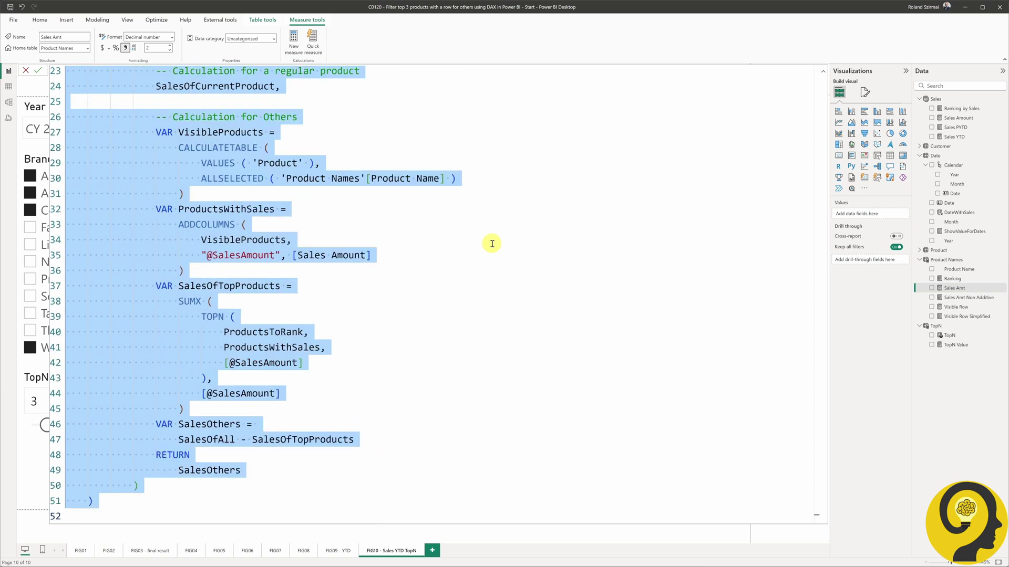
scroll(492, 243, up, 5)
right_click(936, 98)
click(941, 103)
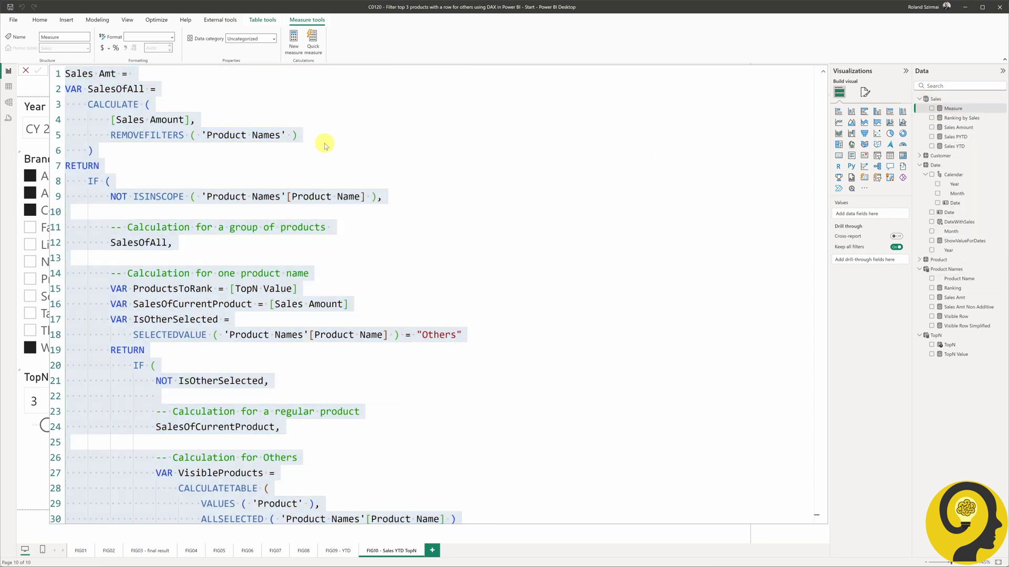
key(ctrl+v)
scroll(165, 109, up, 3)
key(BackSpace)
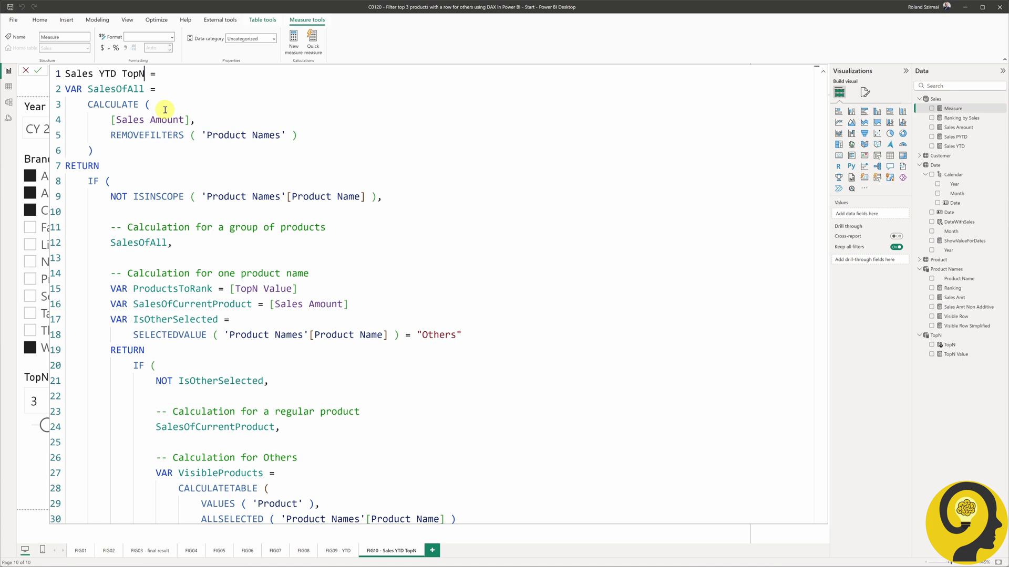
Replace both Sales Amount references with Sales YTD and commit the measure.
drag(118, 119, 180, 120)
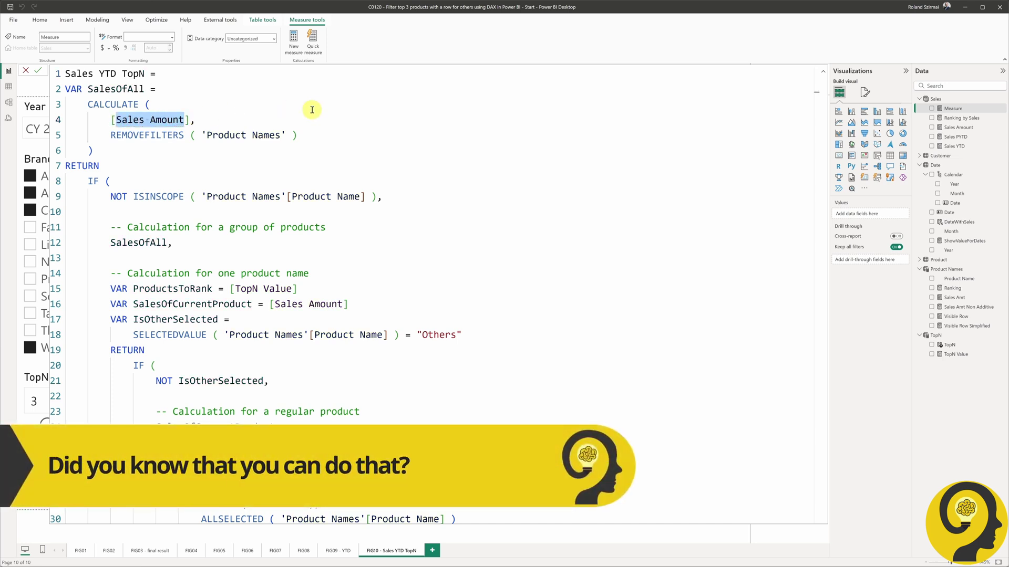
key(ctrl+d)
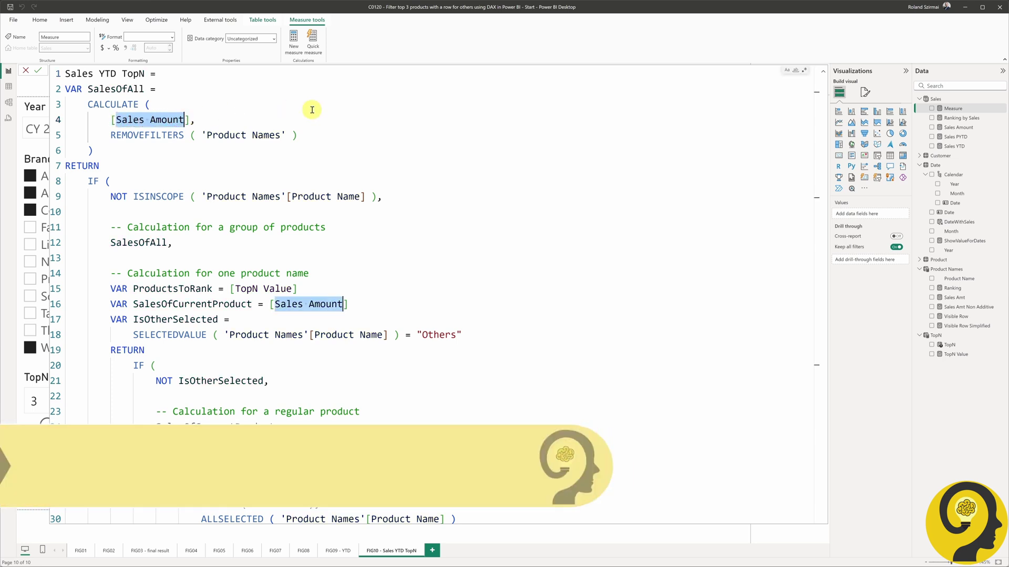
text(Sa)
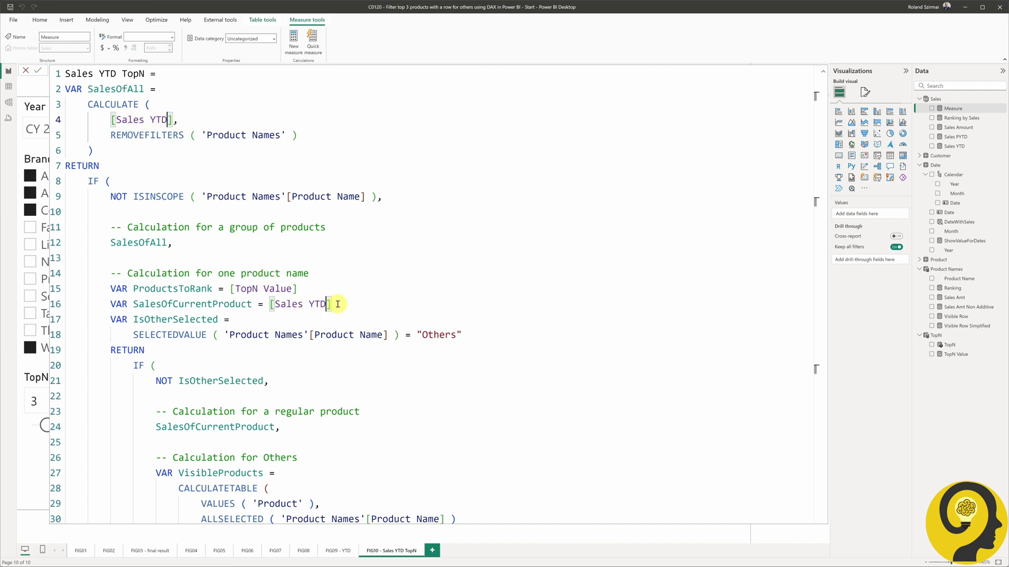
scroll(338, 289, down, 7)
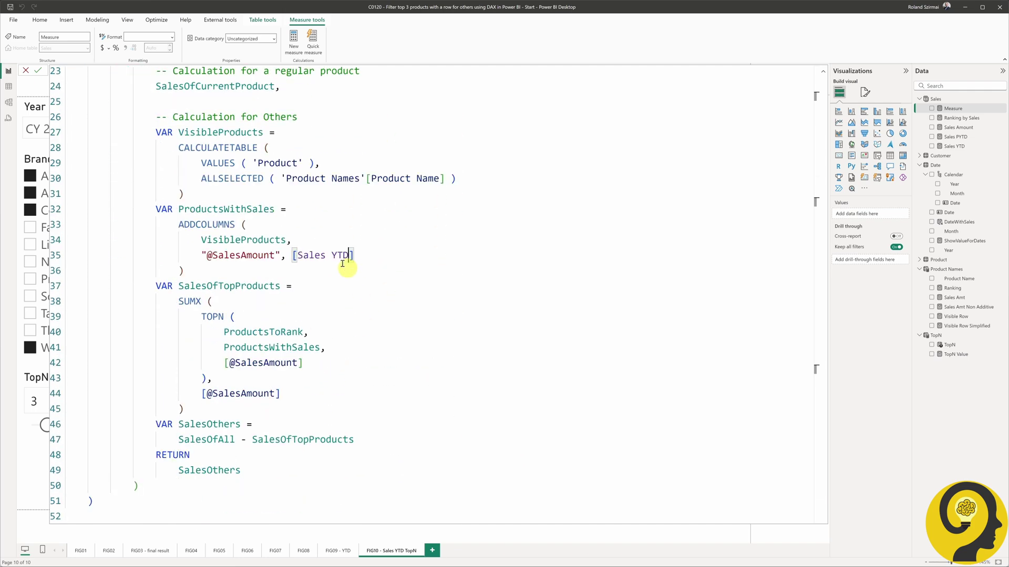
scroll(347, 265, up, 7)
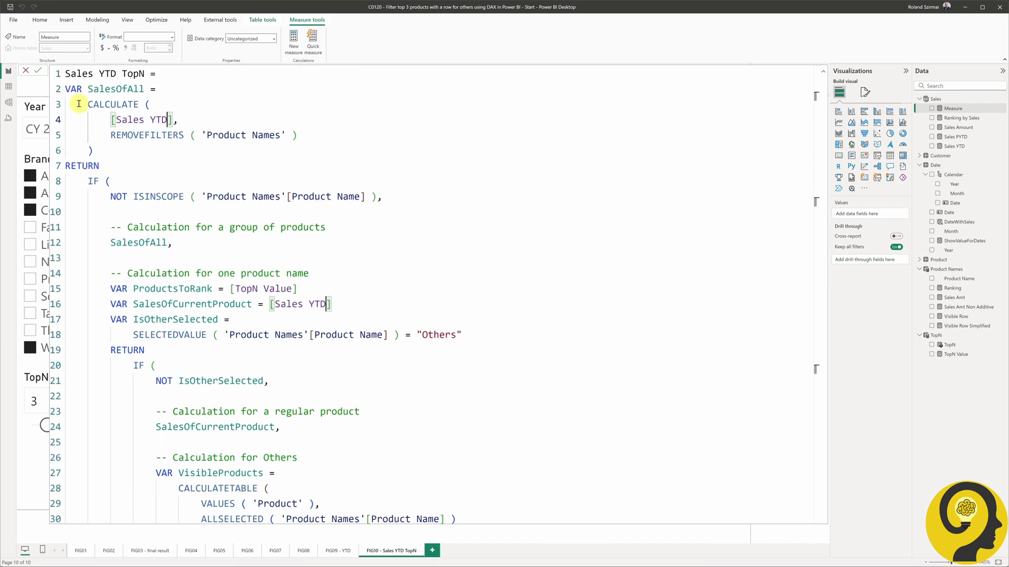
click(39, 71)
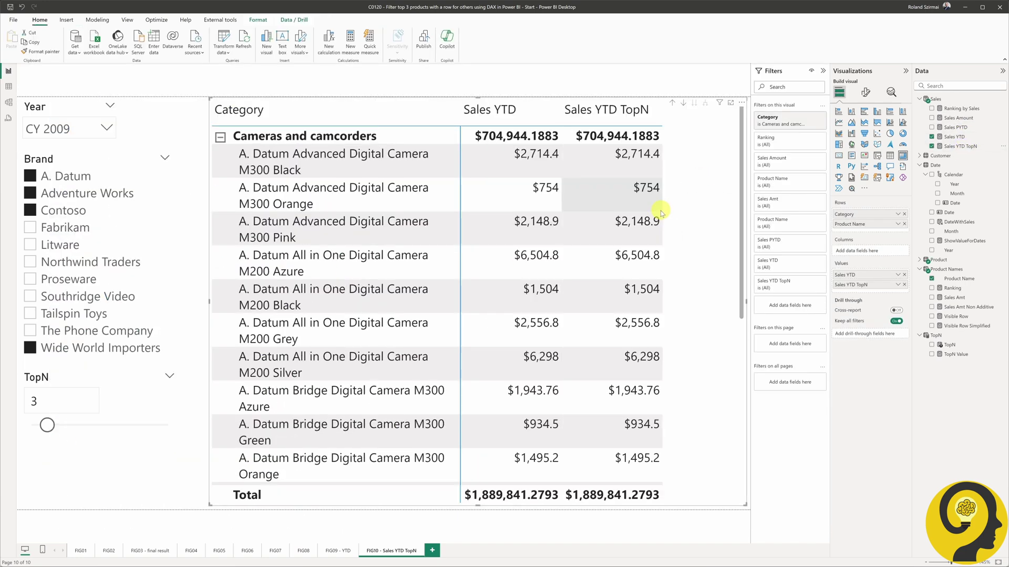
Scroll the table and collapse and re-expand Computers to check its Others row.
scroll(676, 207, down, 10)
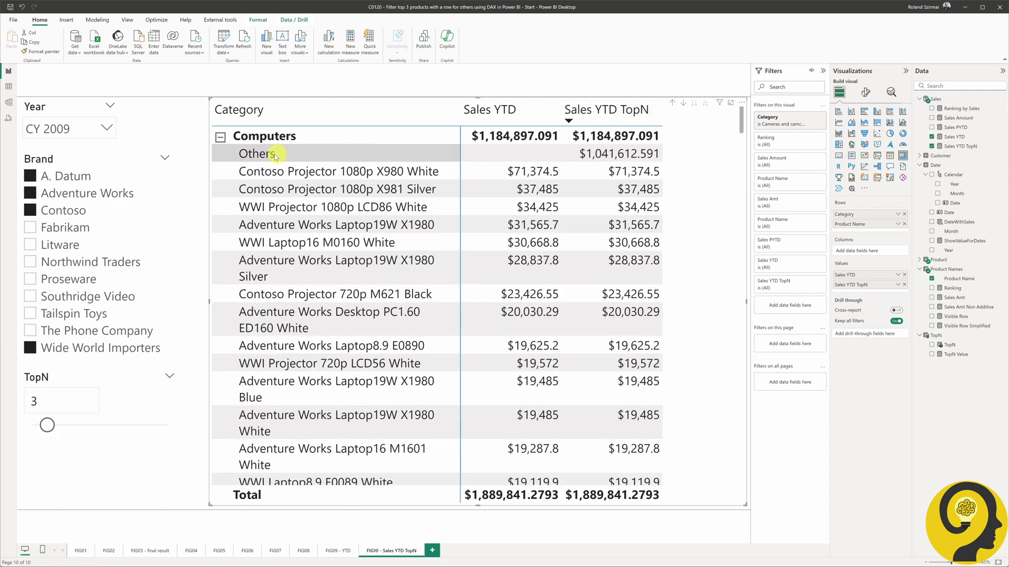
scroll(641, 248, down, 3)
scroll(525, 184, up, 5)
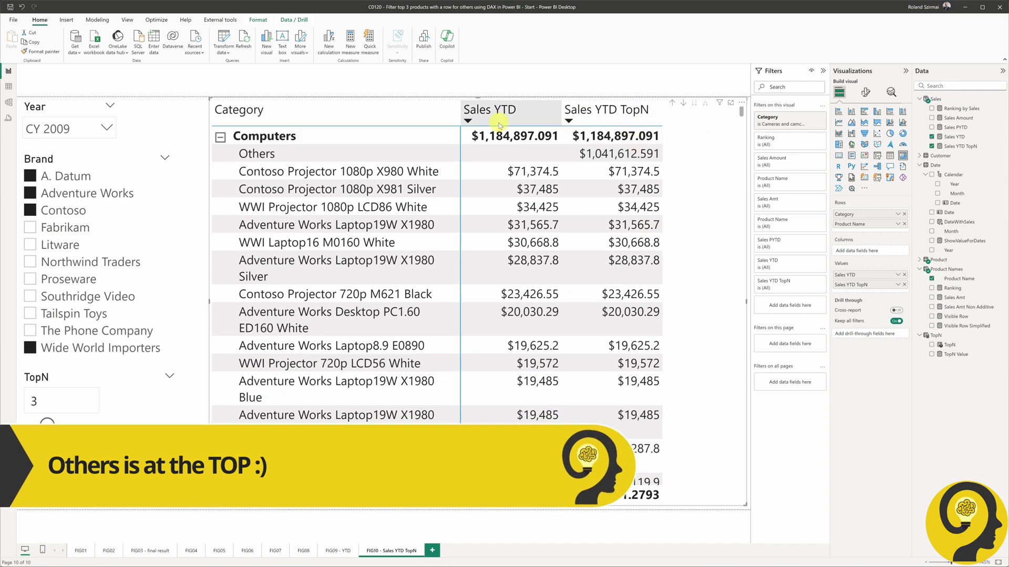
scroll(649, 263, down, 8)
scroll(704, 298, up, 8)
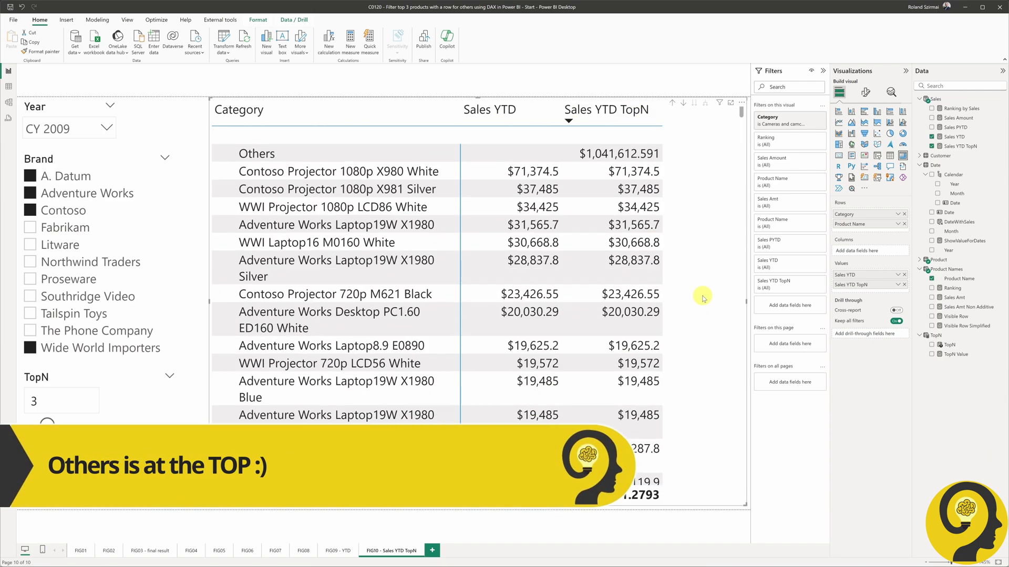
scroll(704, 298, up, 2)
click(221, 137)
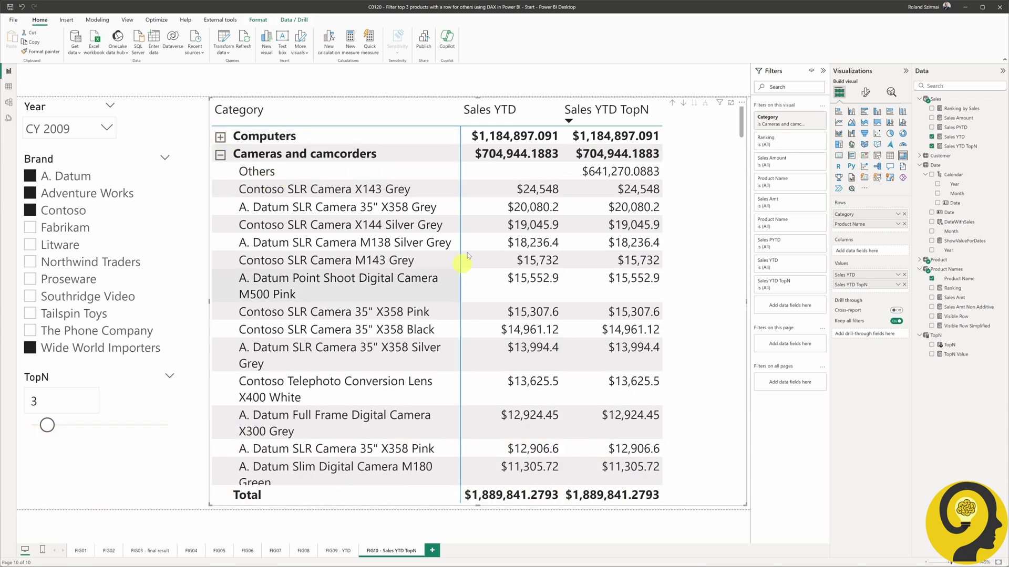
click(221, 137)
click(243, 86)
Copy Ranking into a new Ranking YTD measure that ranks by [Sales YTD].
click(951, 288)
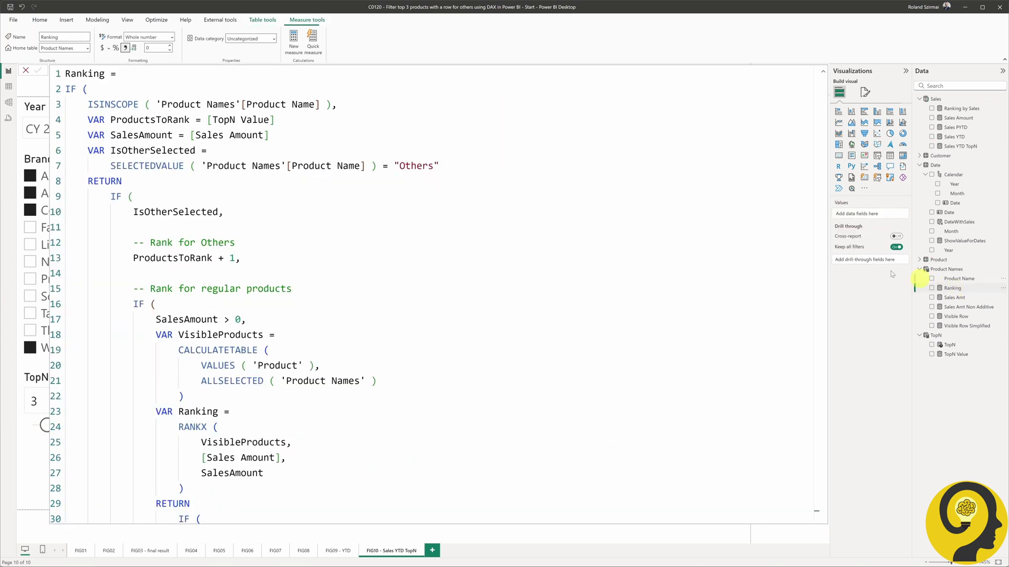
right_click(935, 99)
click(893, 105)
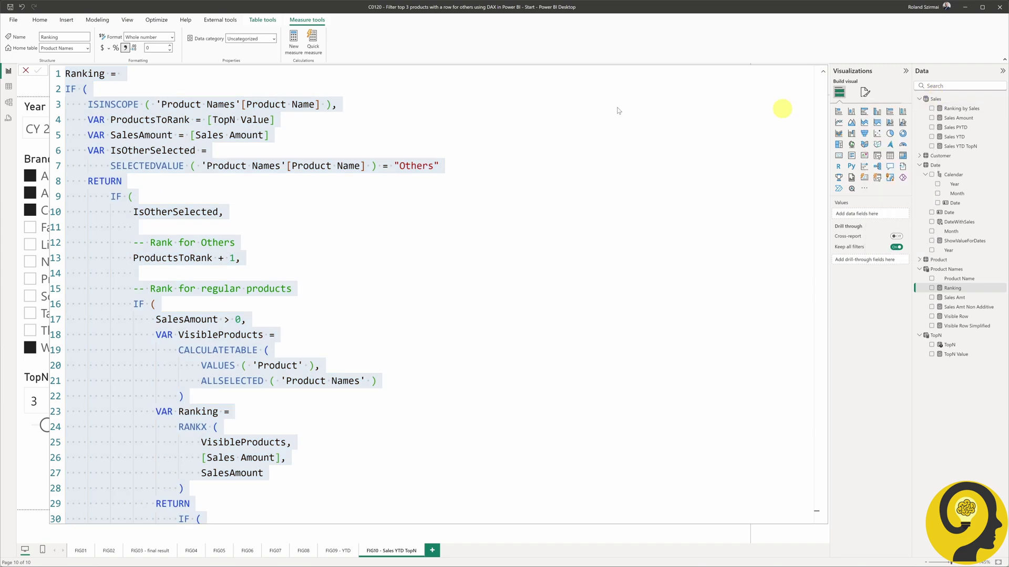
key(ctrl+v)
scroll(121, 77, up, 2)
click(124, 74)
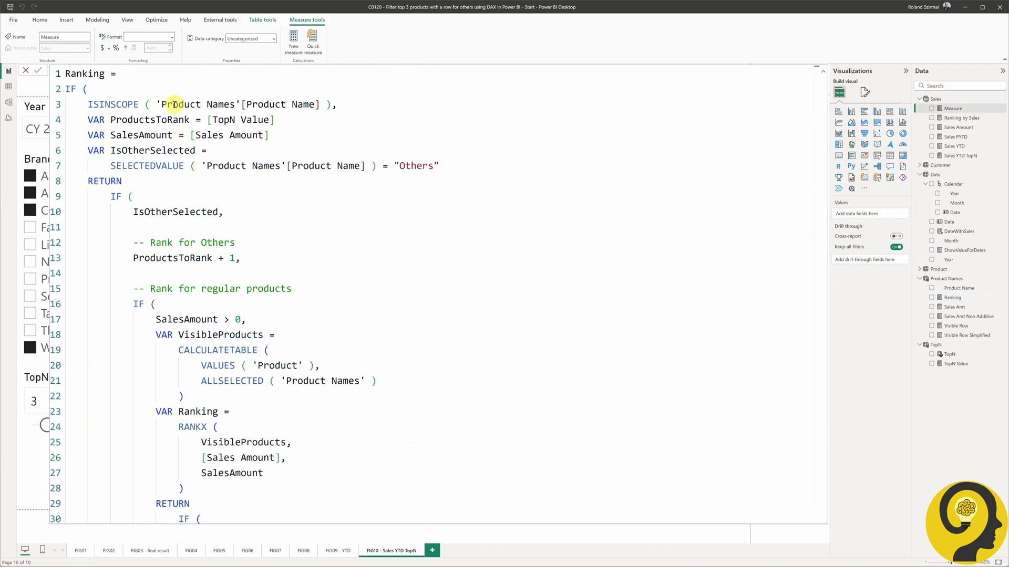
text(YTD)
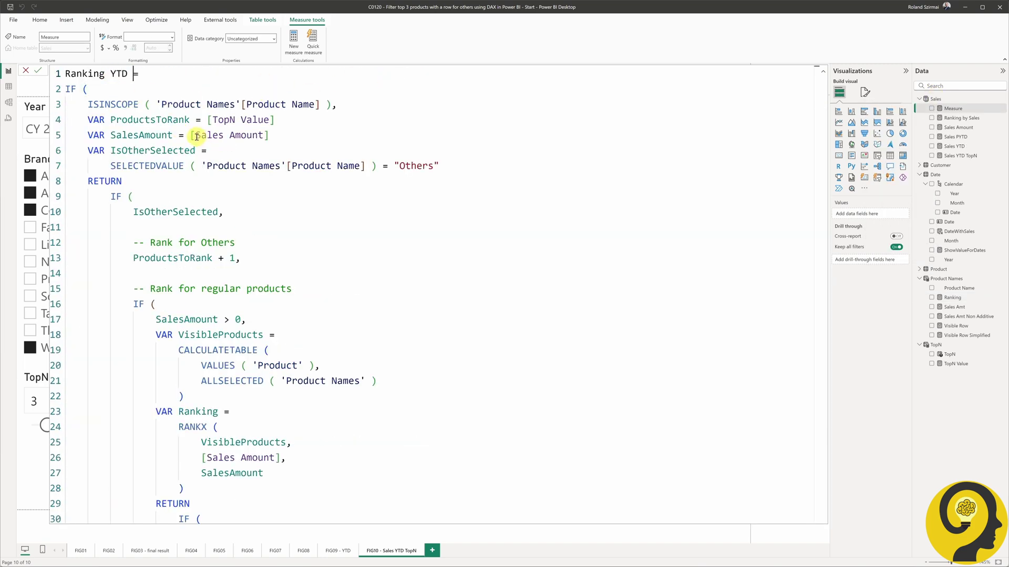
drag(192, 136, 270, 135)
key(ctrl+l)
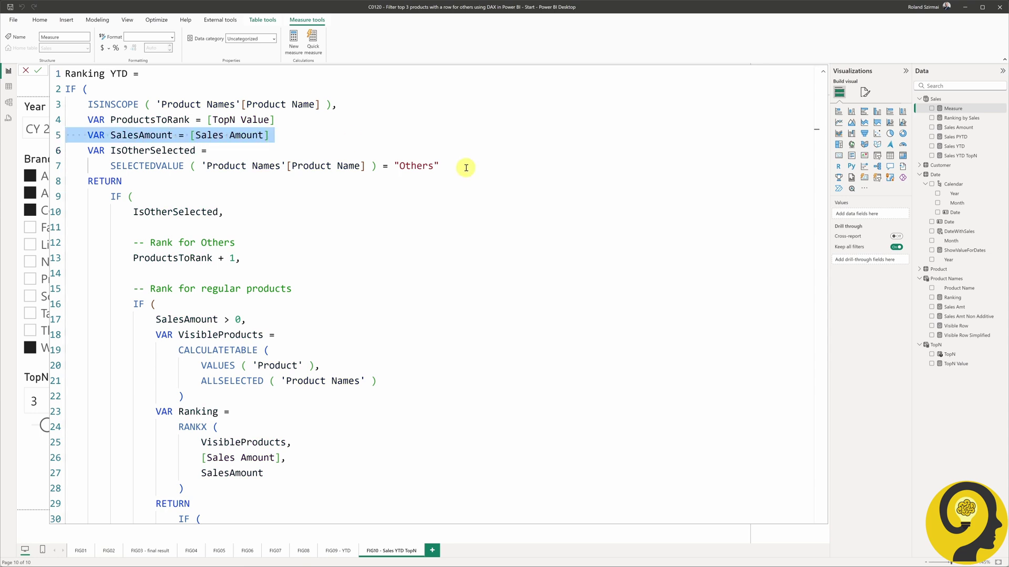
click(218, 135)
drag(196, 135, 263, 135)
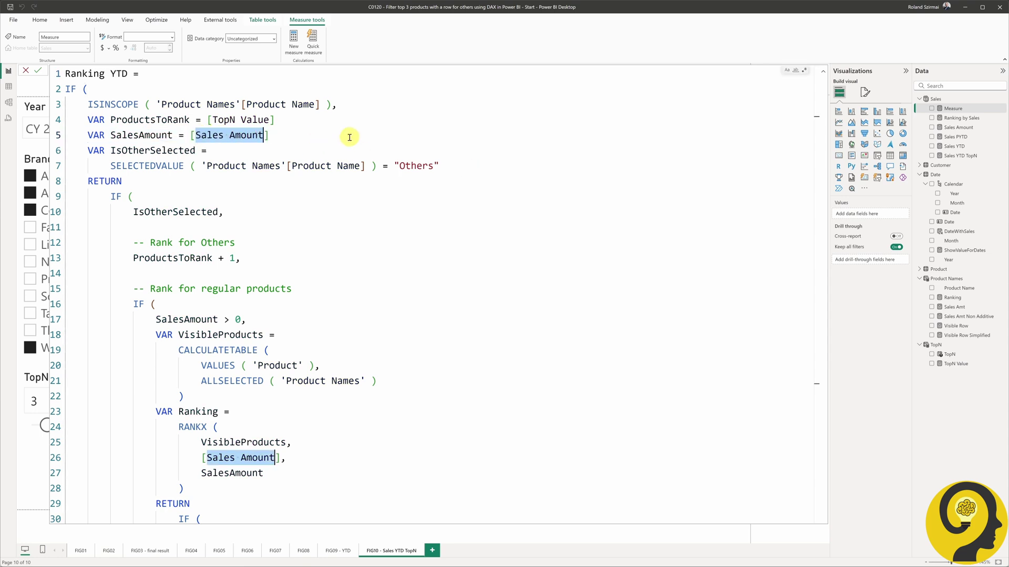
text(Sales YTD)
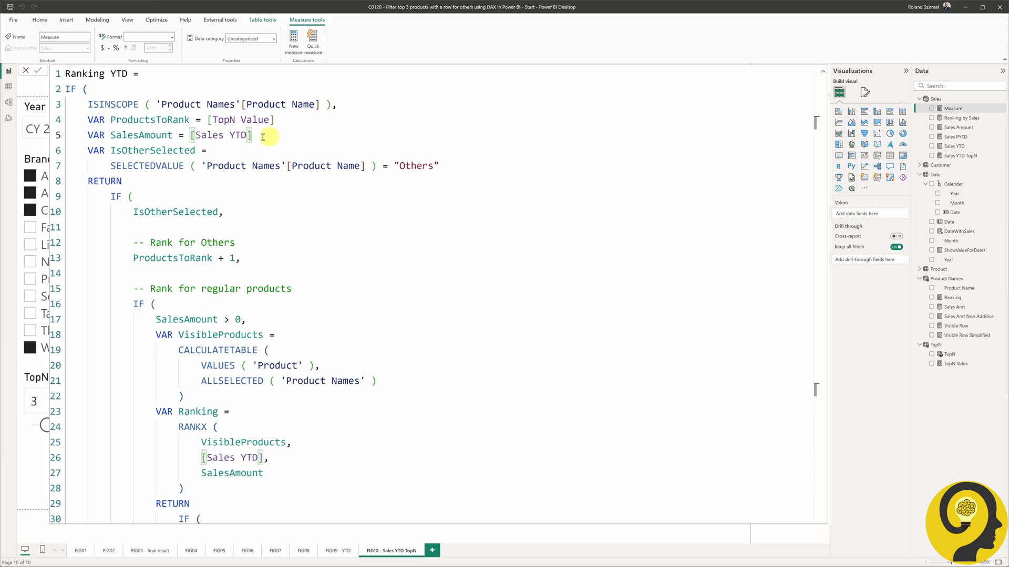
scroll(296, 427, down, 2)
scroll(296, 427, up, 2)
click(38, 71)
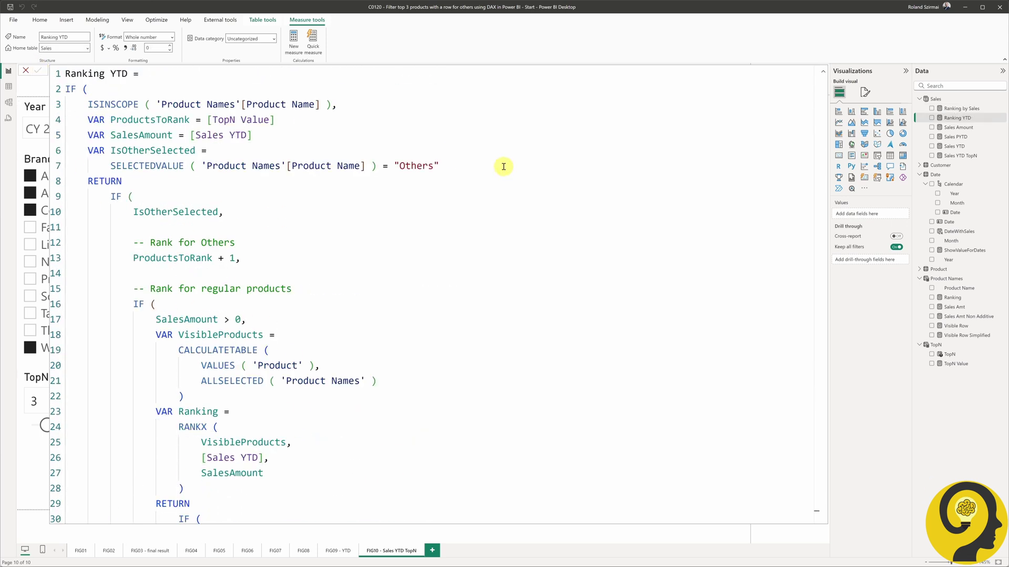
Copy Visible Row into a new Visible Row YTD measure referencing Ranking YTD.
click(950, 326)
key(ctrl+a)
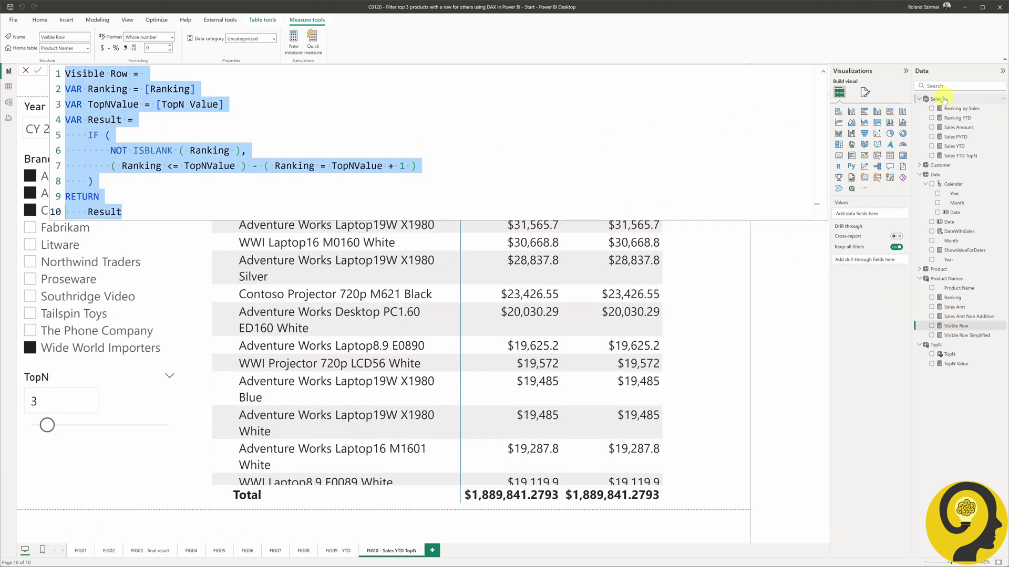
right_click(945, 100)
click(904, 107)
key(ctrl+v)
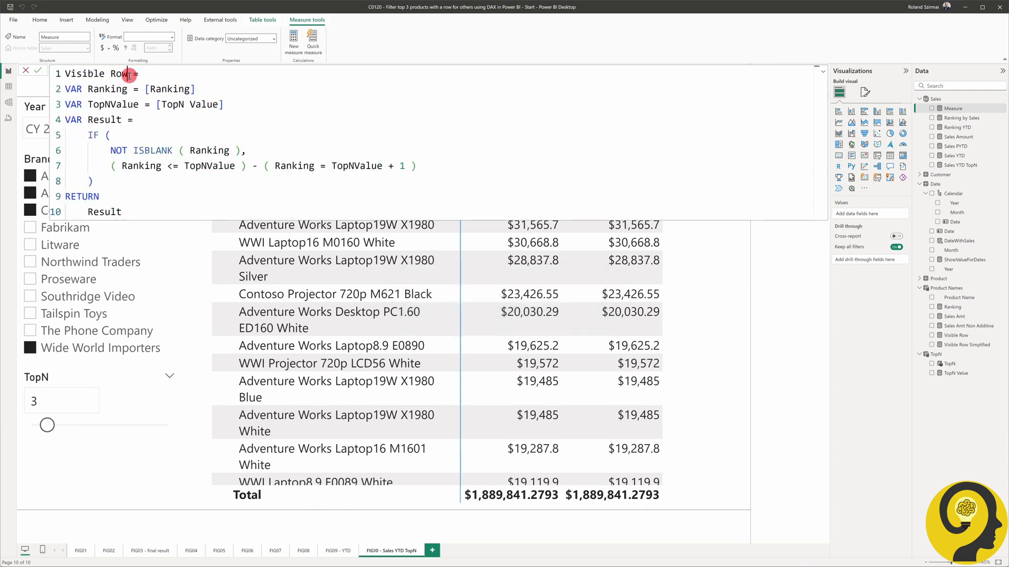
click(129, 75)
text(YTD)
click(194, 89)
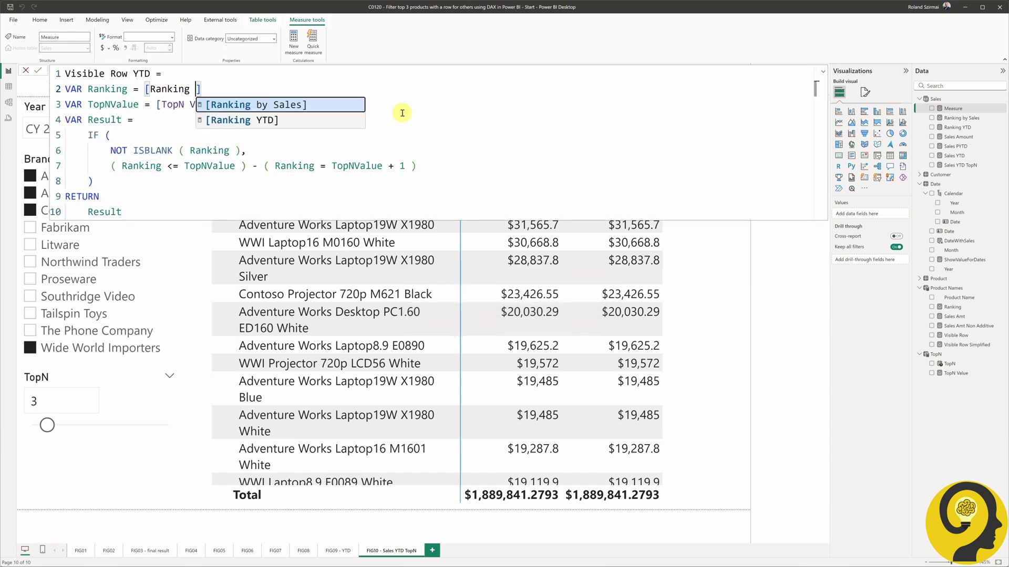
key(Down)
key(Tab)
key(Return)
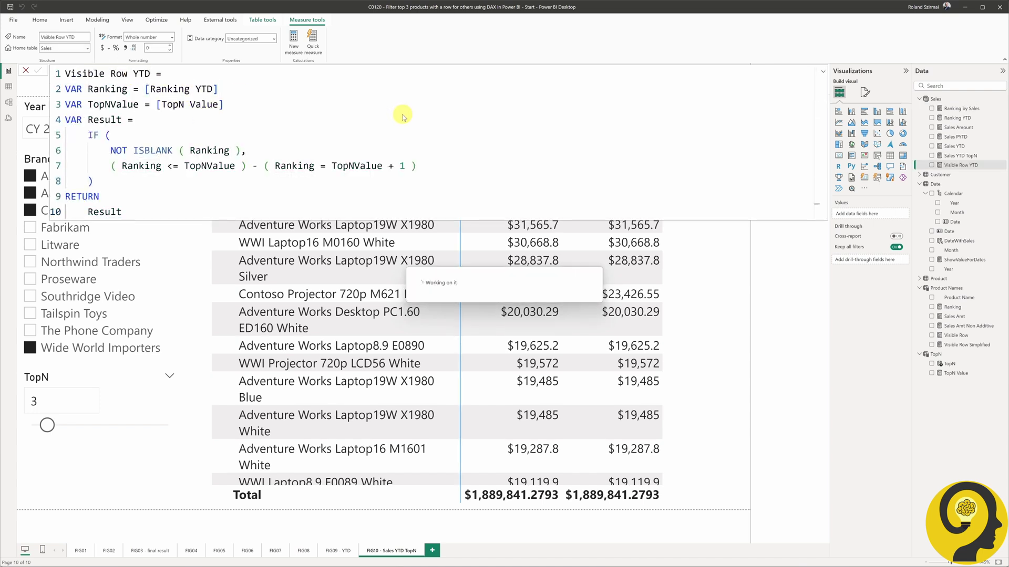
Filter the table visual to Visible Row YTD is greater than 0.
click(603, 263)
drag(960, 165, 778, 140)
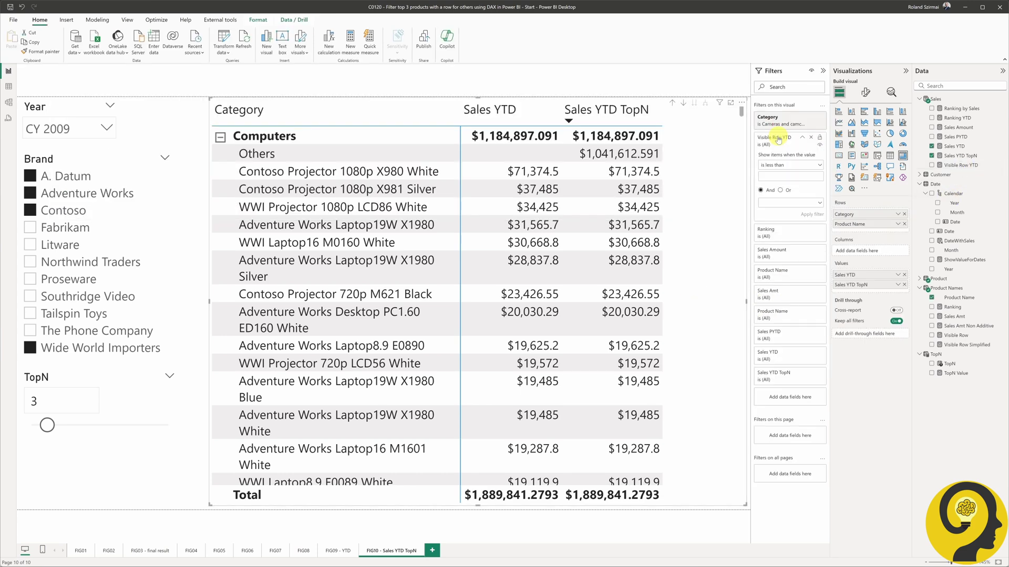
click(803, 166)
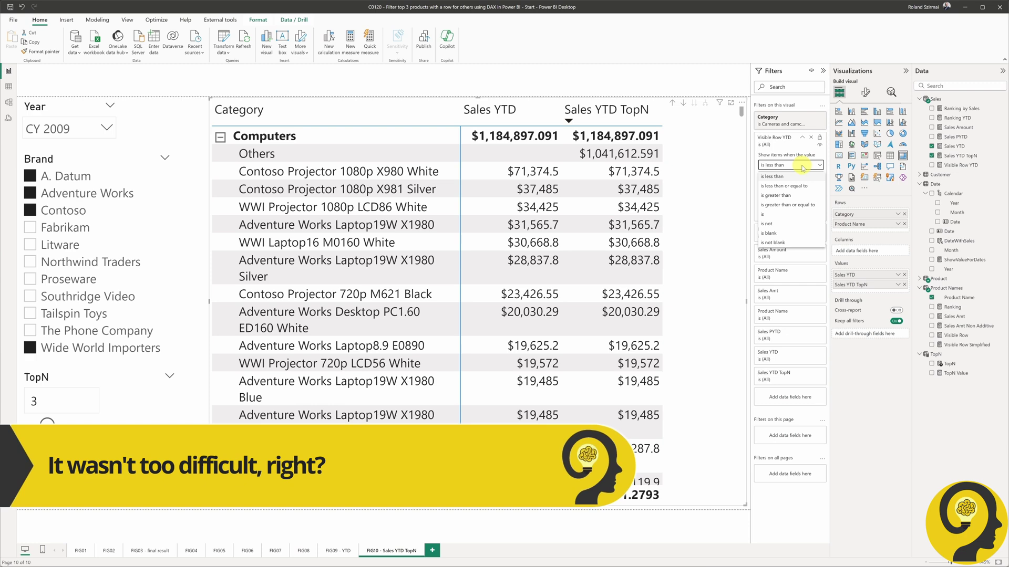
click(791, 196)
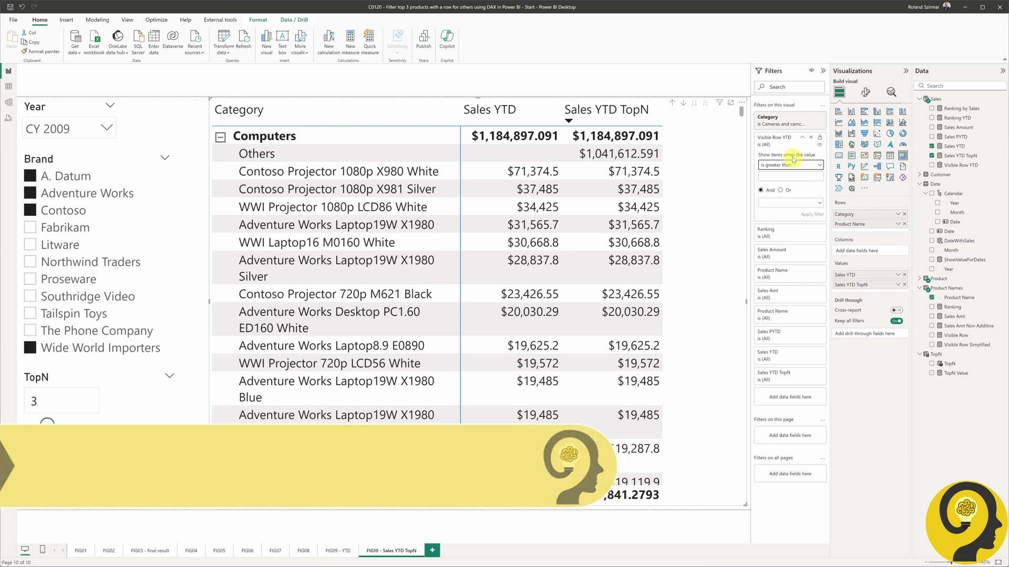
click(784, 176)
click(807, 215)
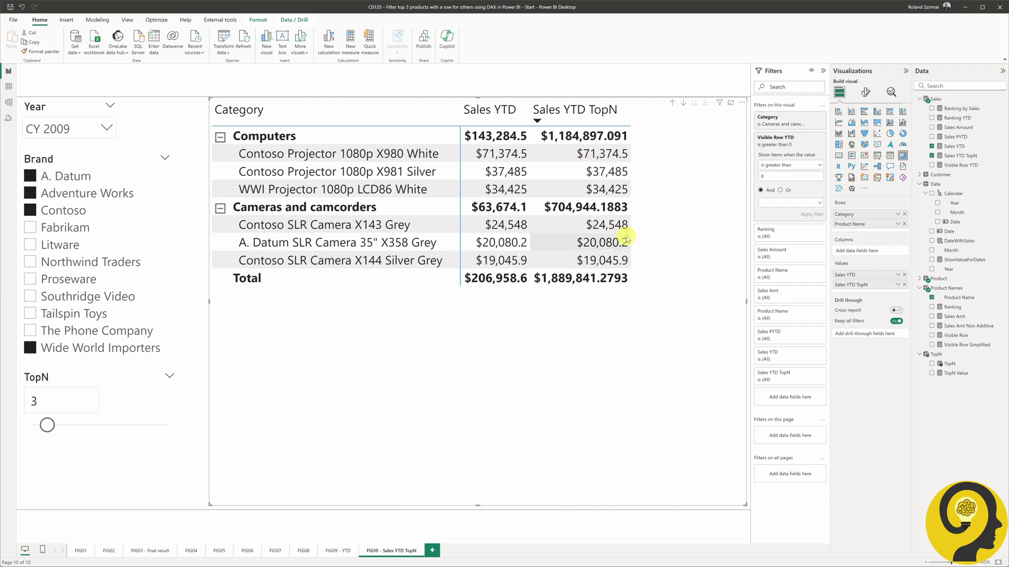
mouse_move(617, 239)
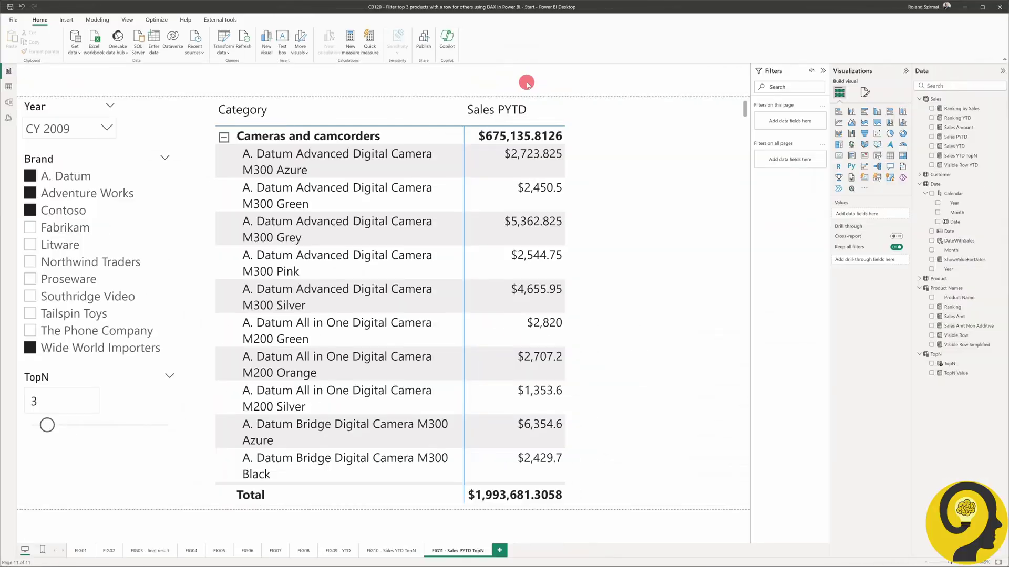
Copy Sales YTD TopN into a new Sales PYTD TopN measure and add it to the table.
mouse_move(563, 167)
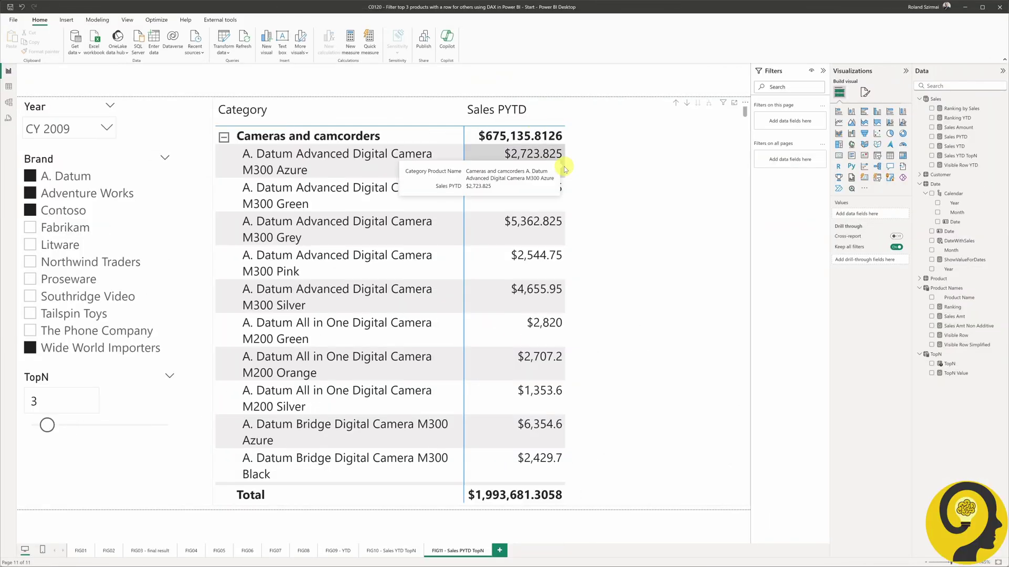
click(959, 156)
key(ctrl+a)
right_click(938, 100)
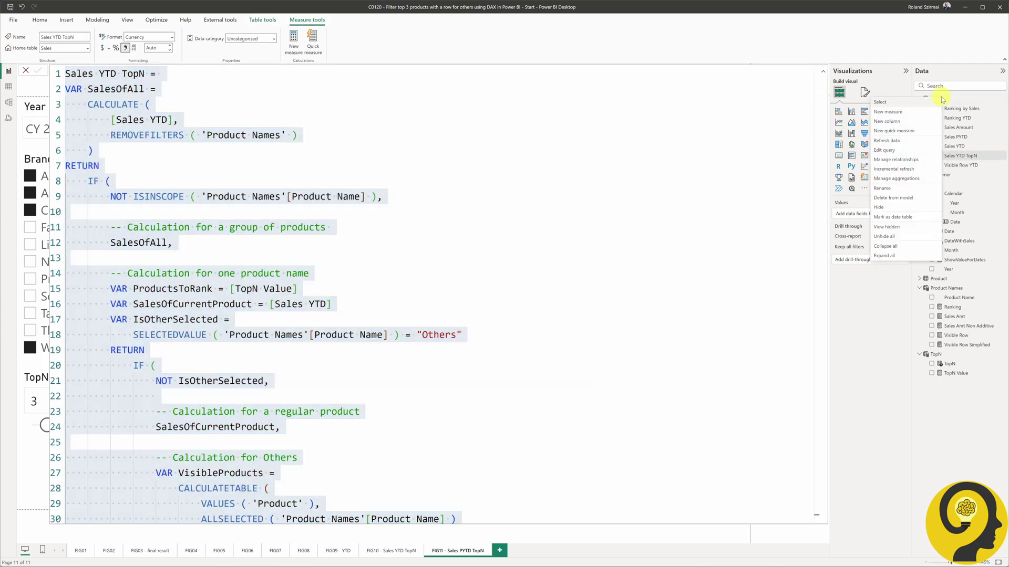
click(925, 106)
key(ctrl+v)
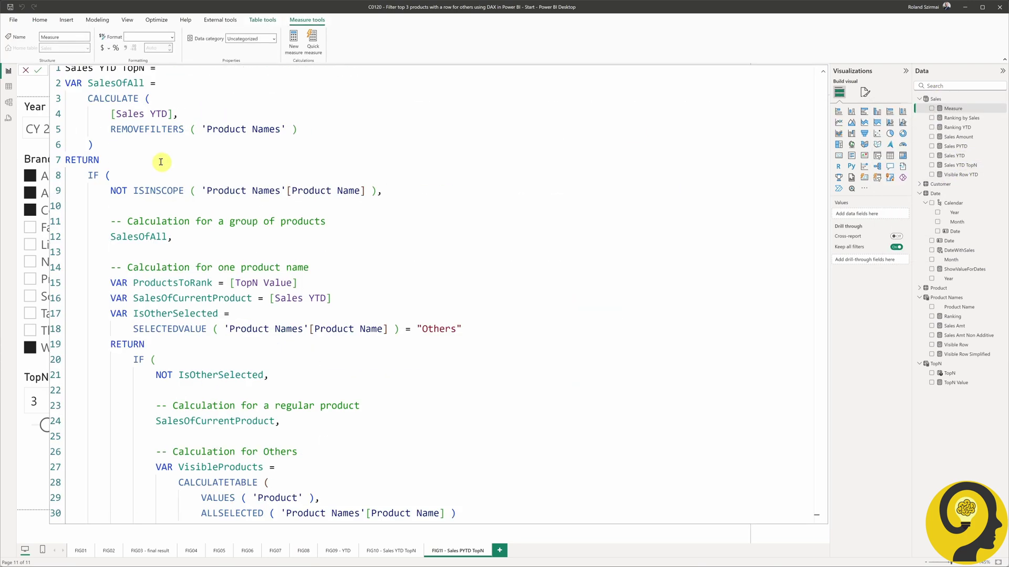
click(100, 74)
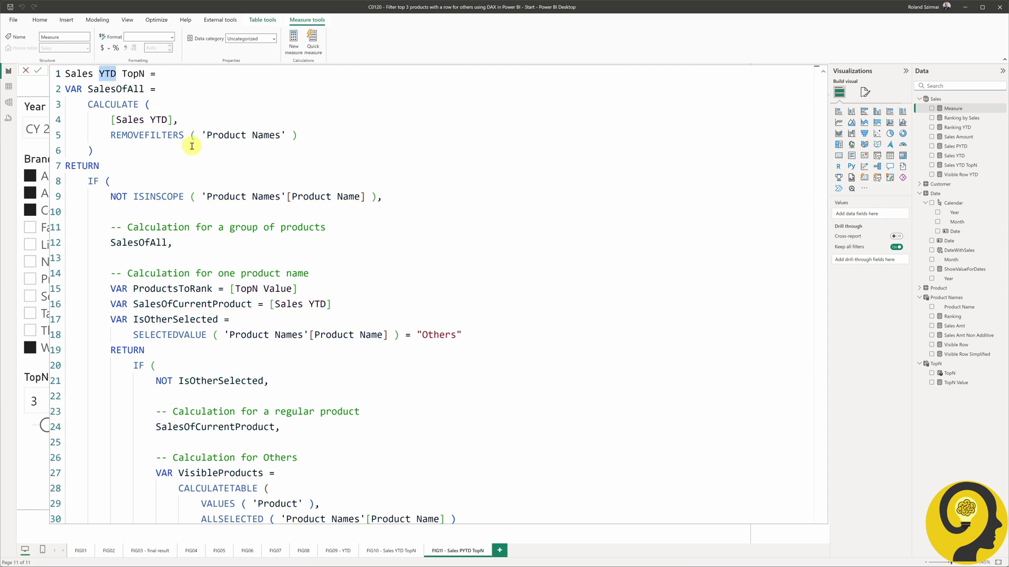
text(P)
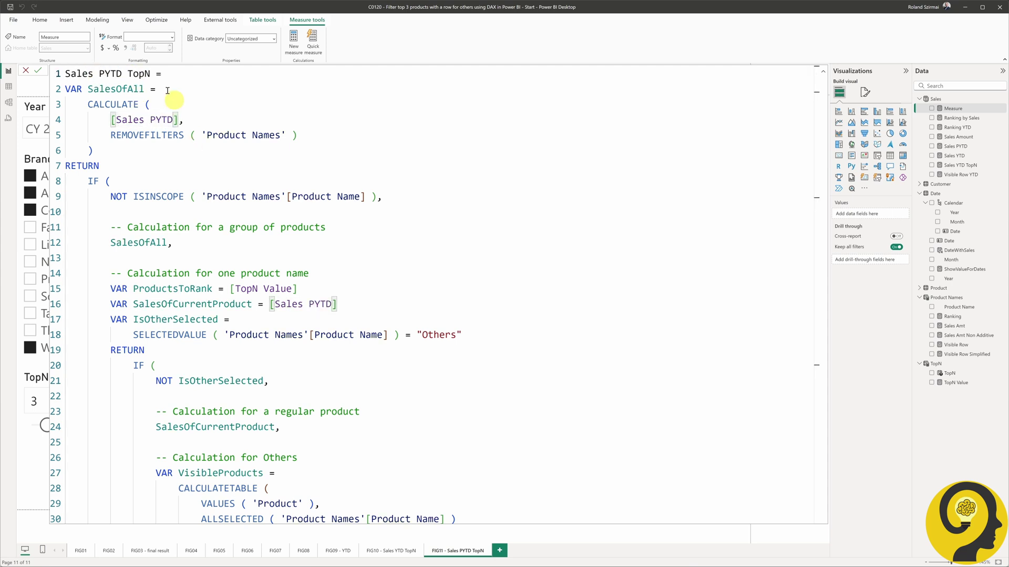
scroll(316, 305, down, 7)
scroll(361, 446, up, 7)
click(38, 69)
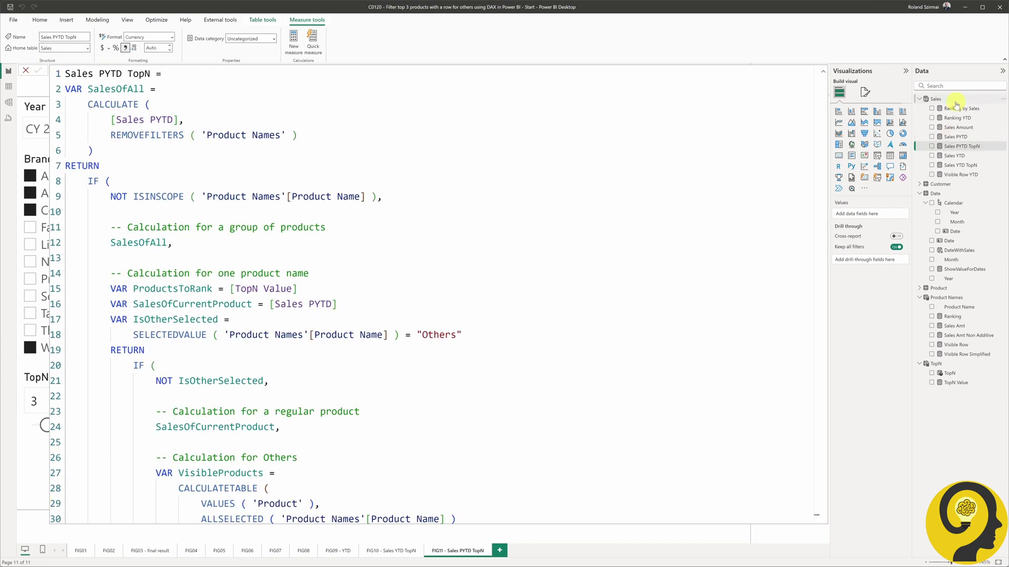
drag(955, 146, 646, 159)
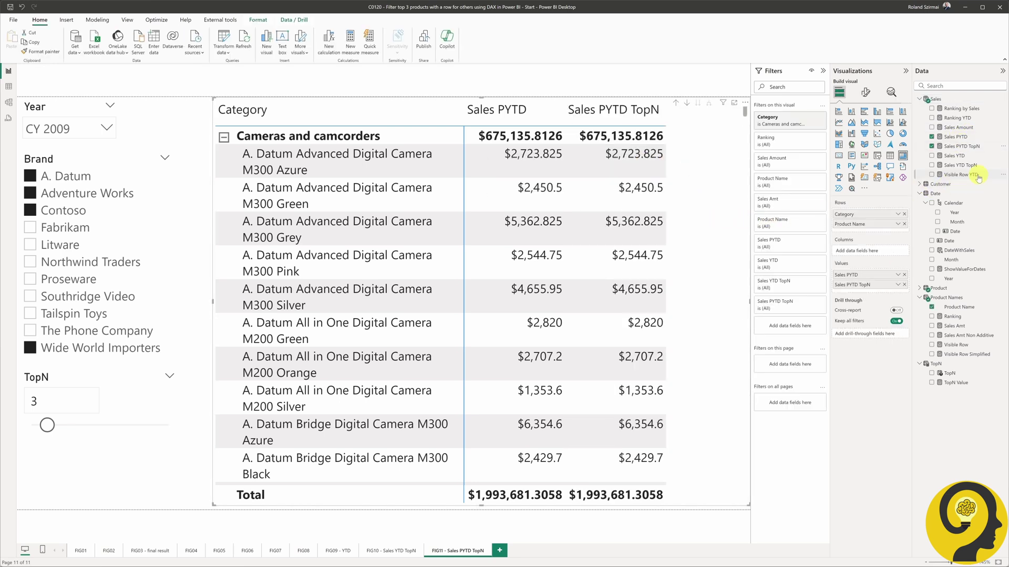
Filter the table visual to rows where Visible Row YTD is not 0.
drag(978, 178, 821, 146)
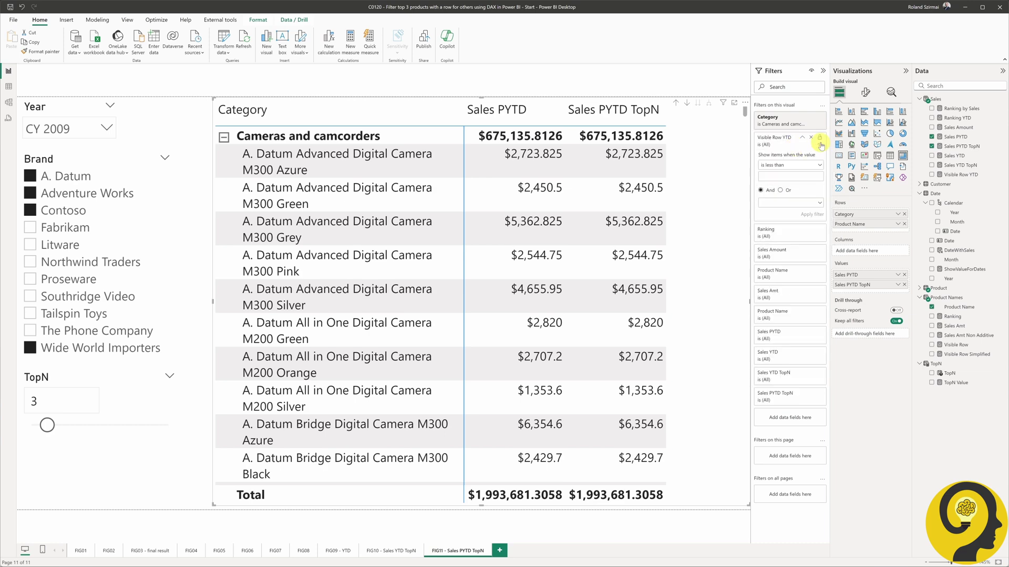
click(814, 163)
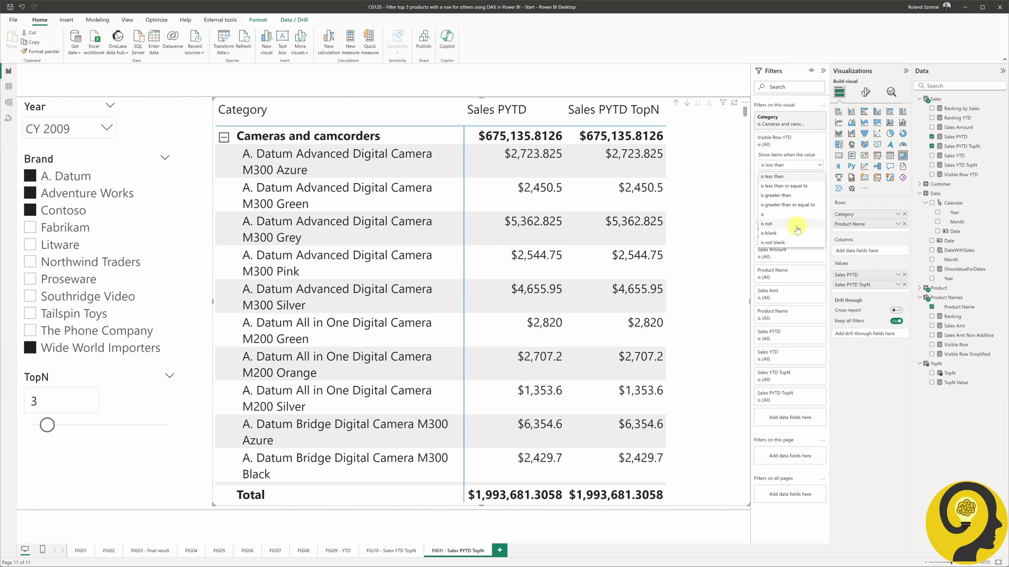
click(793, 223)
click(806, 216)
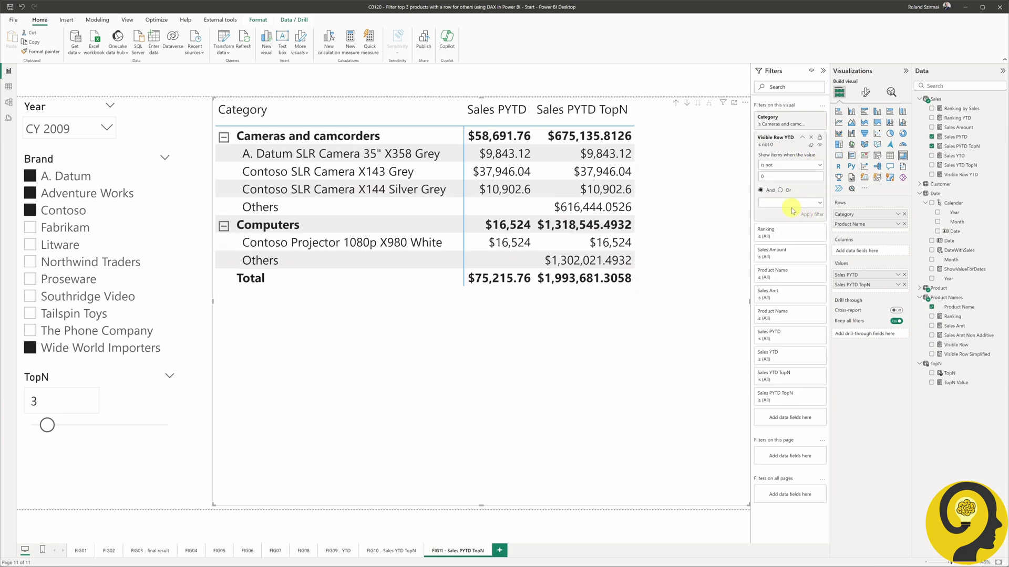
Add Sales YTD as a column, sort the table by it descending, and flip between page tabs.
click(953, 156)
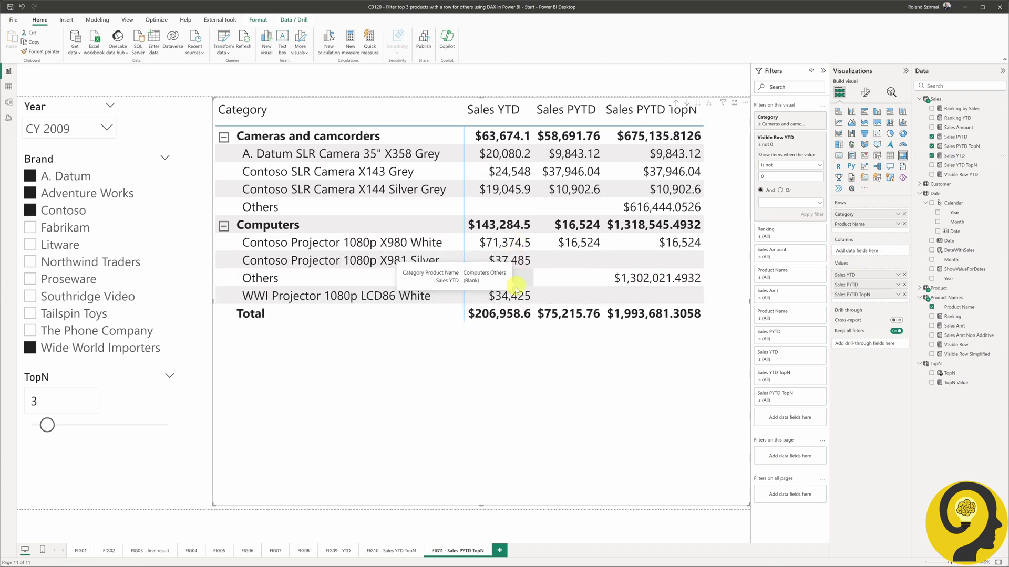
click(506, 113)
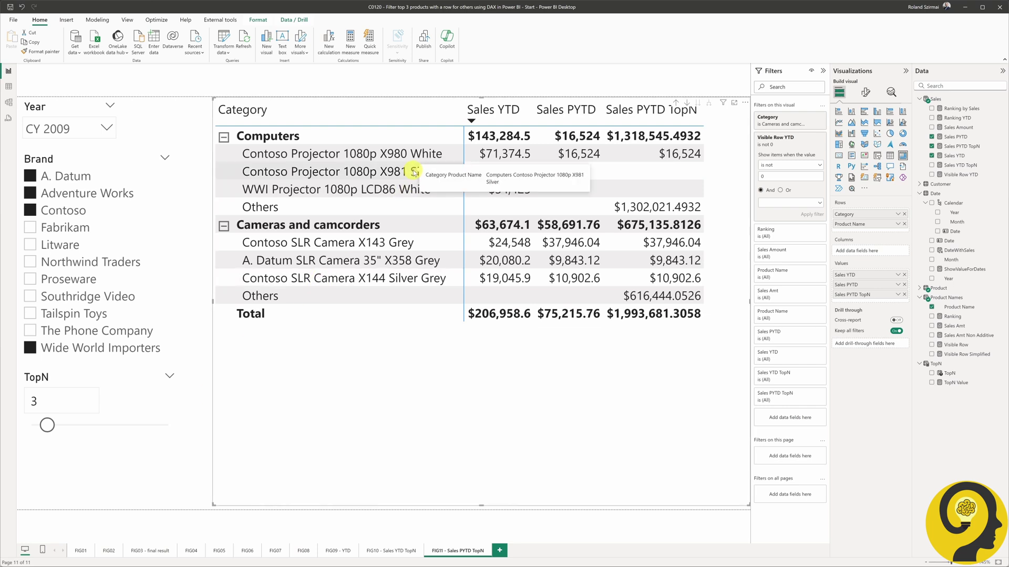
click(339, 551)
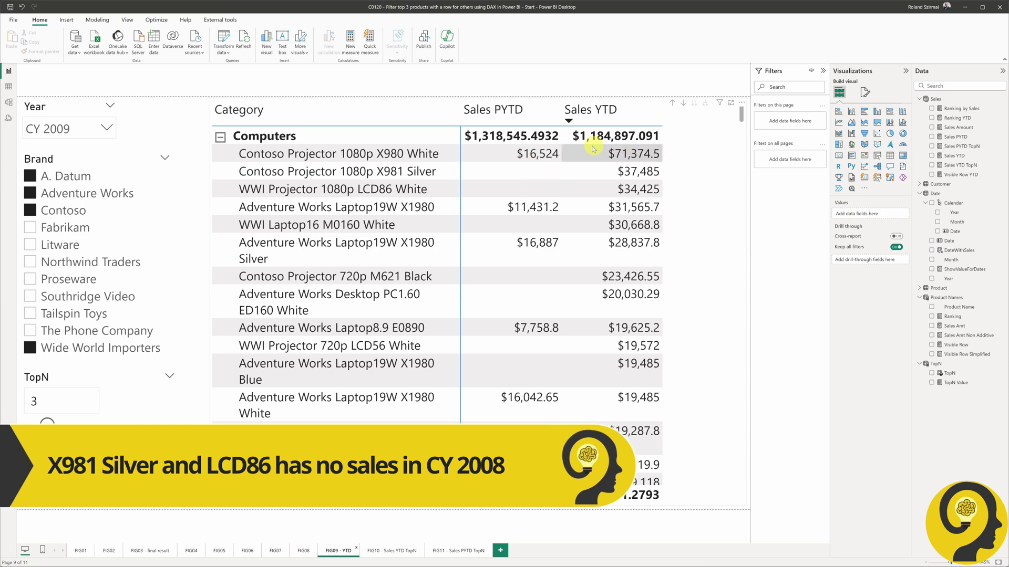
click(458, 550)
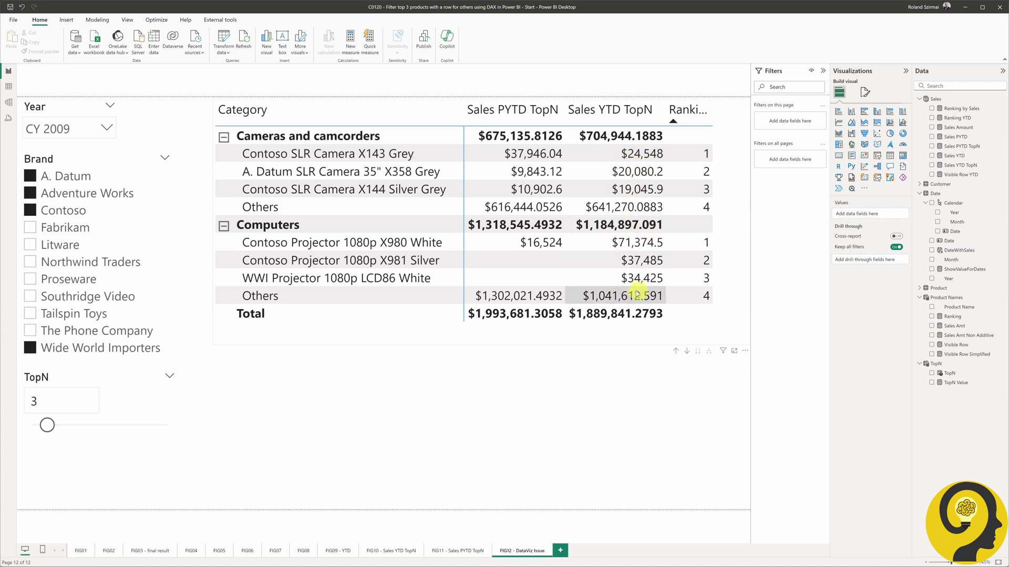
click(637, 339)
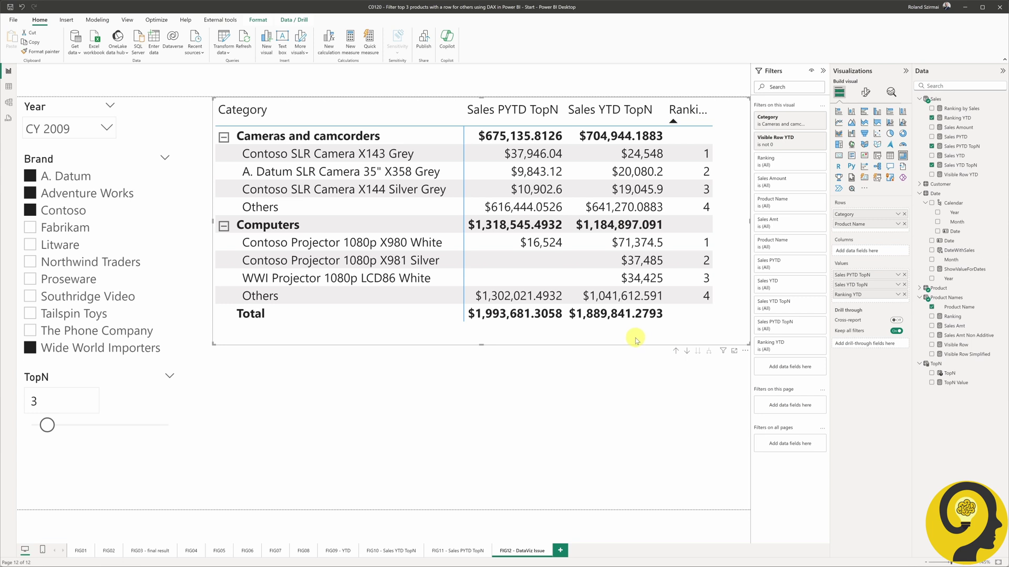
click(862, 112)
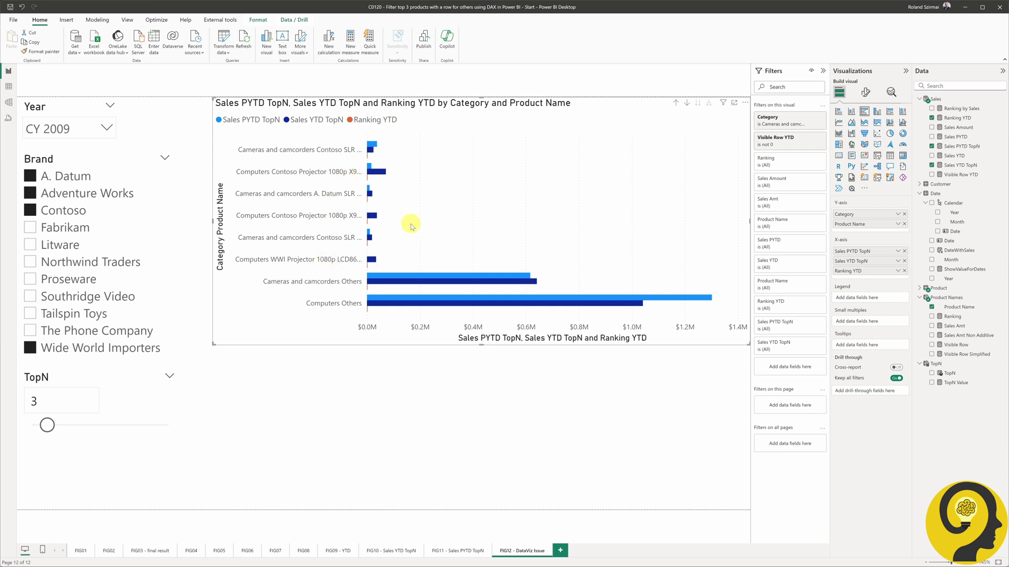
click(734, 102)
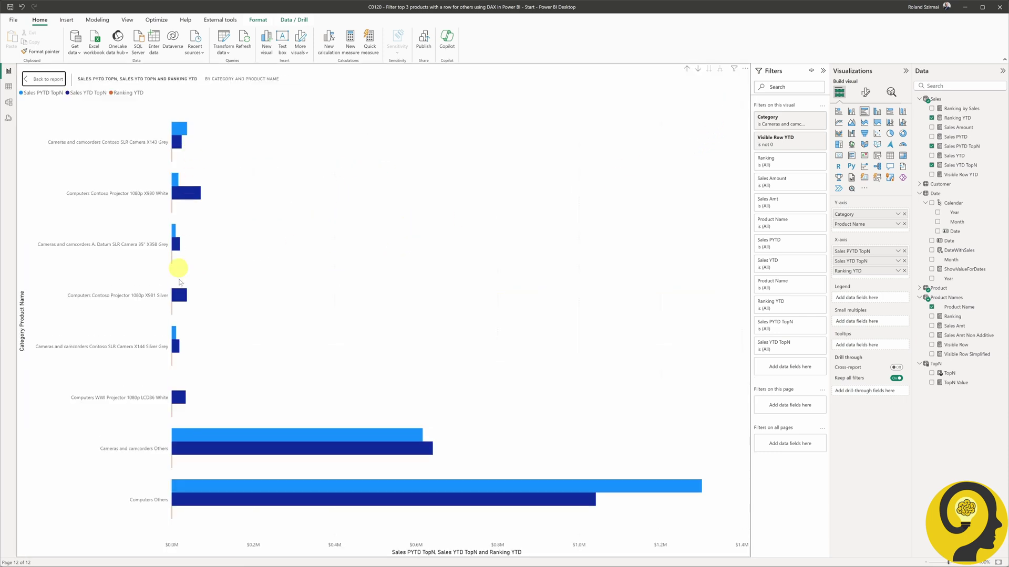
click(47, 79)
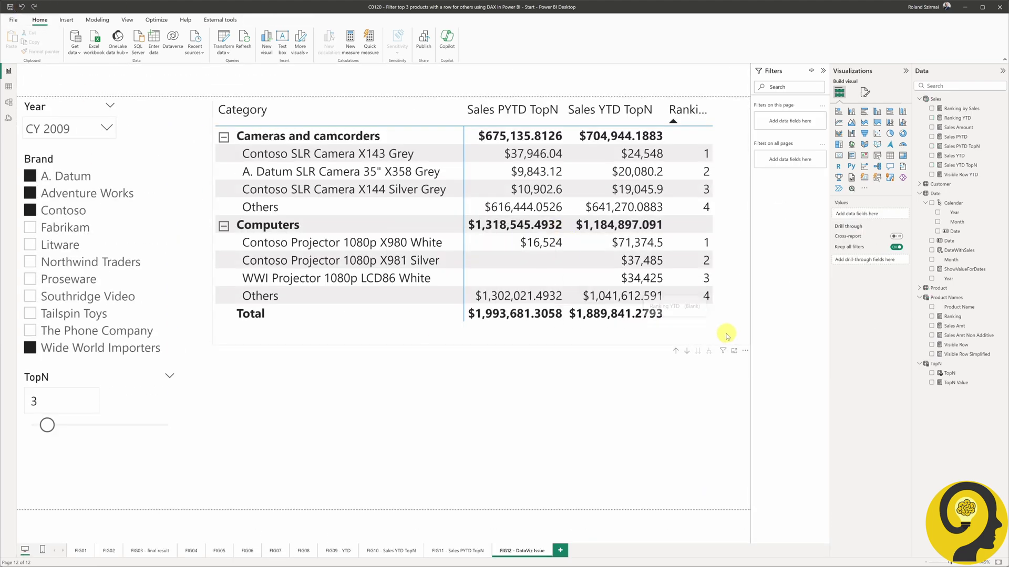
Duplicate the matrix and place the copy below the original.
click(727, 333)
key(ctrl+c)
key(ctrl+v)
drag(481, 265, 484, 346)
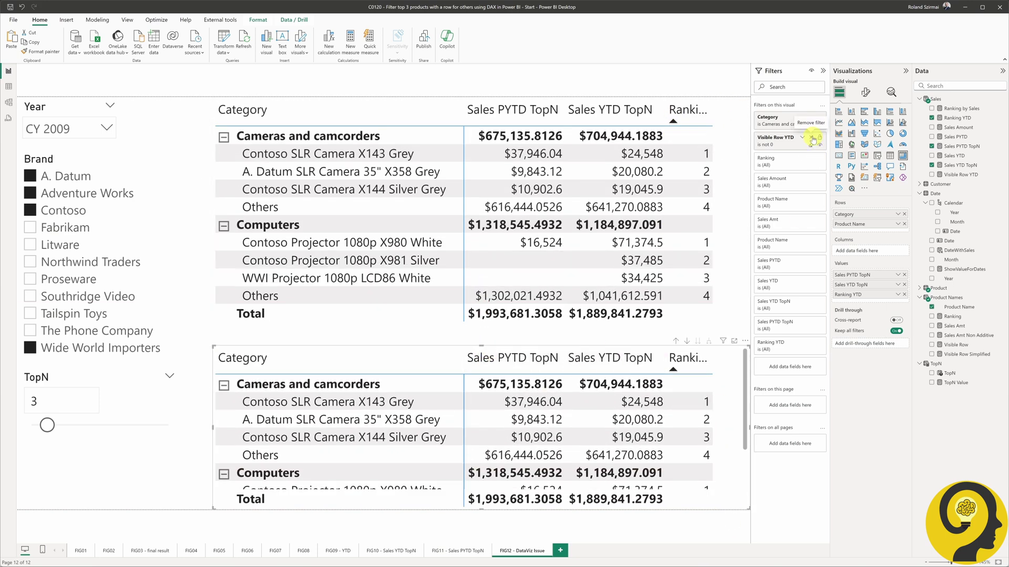
On the copy, drop the Visible Row YTD filter and filter Product Name to Others.
click(820, 137)
click(809, 181)
click(781, 216)
text(Other)
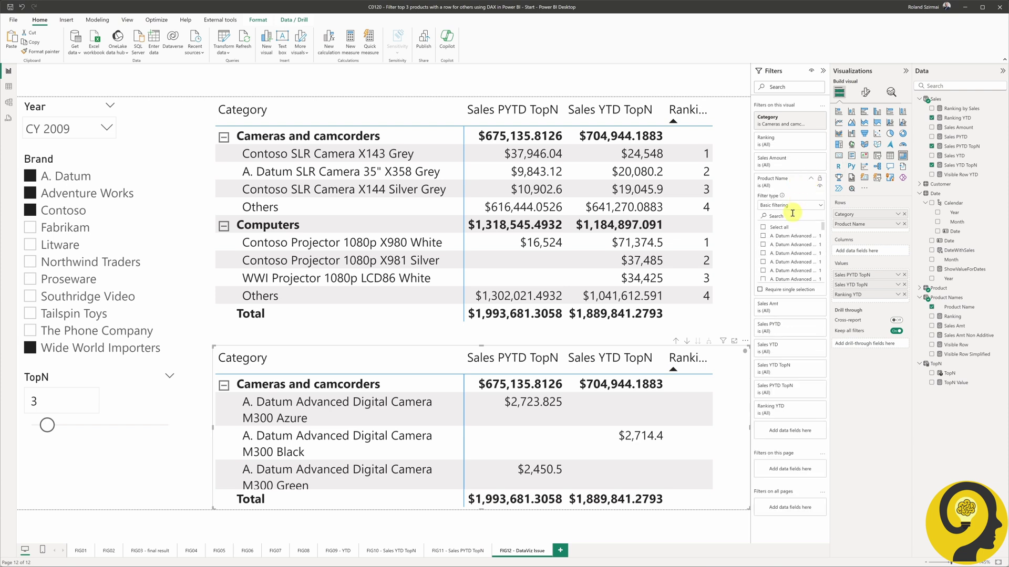
click(764, 228)
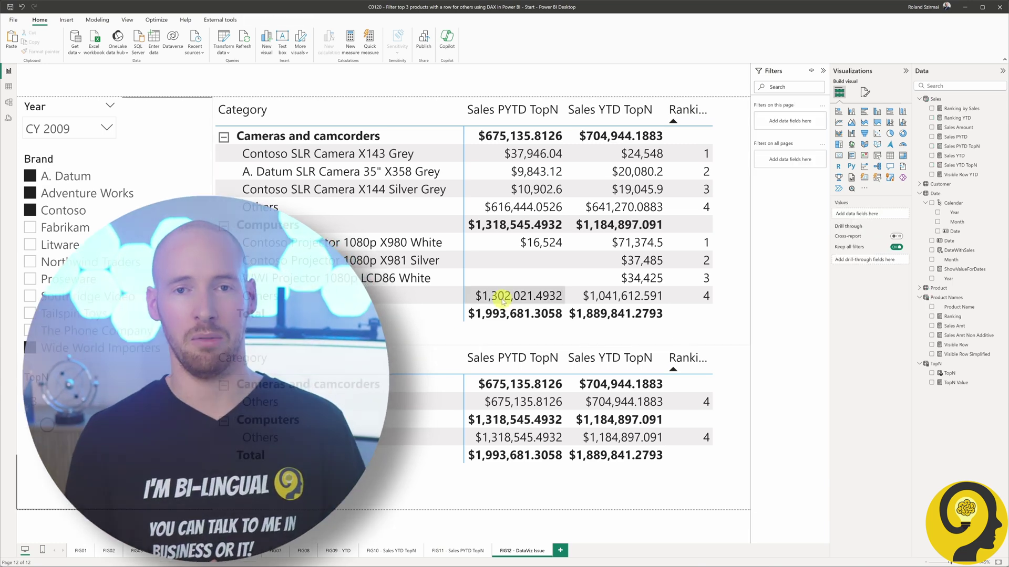
click(351, 208)
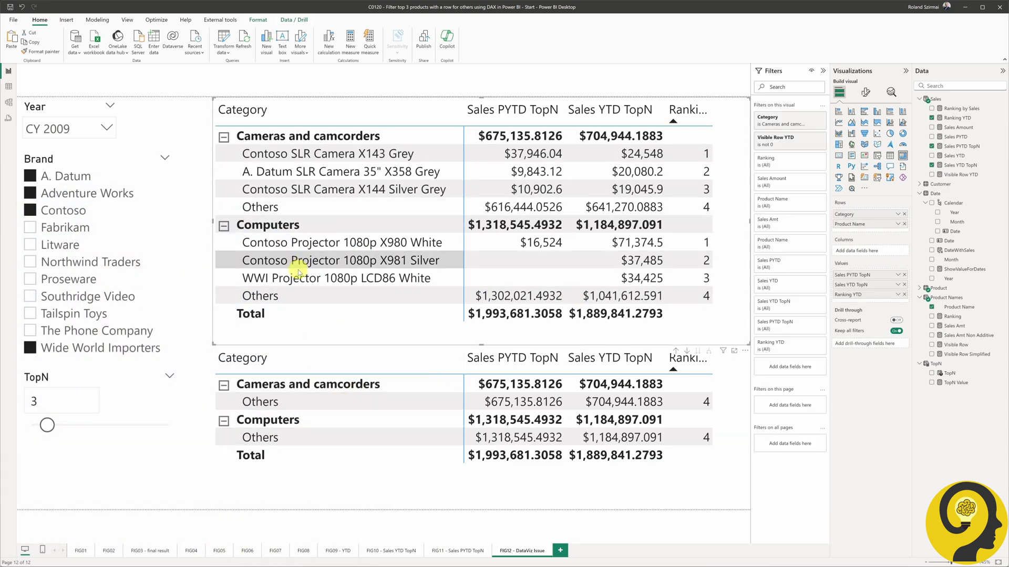
click(292, 296)
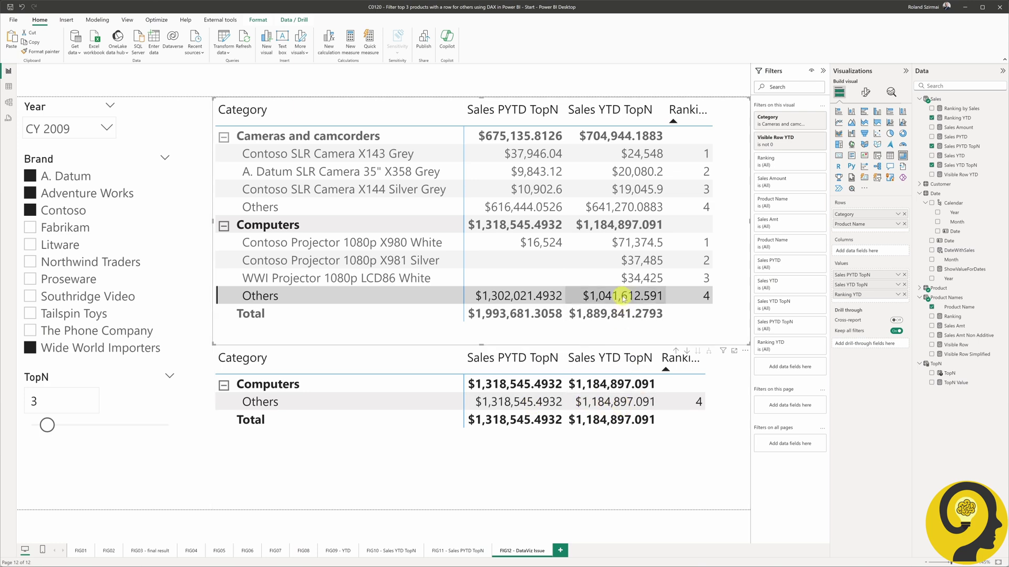
click(581, 295)
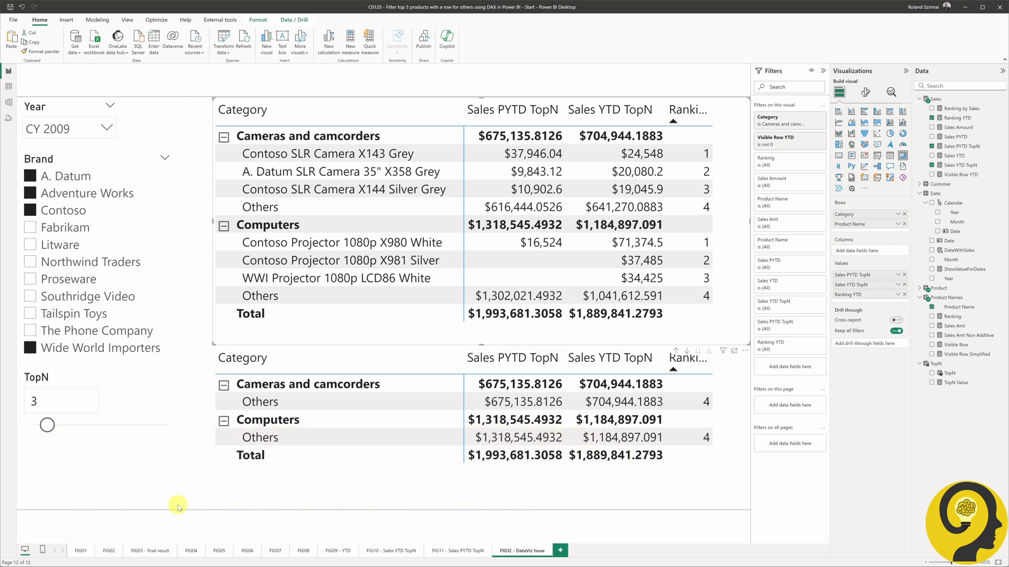
click(972, 166)
scroll(538, 286, down, 2)
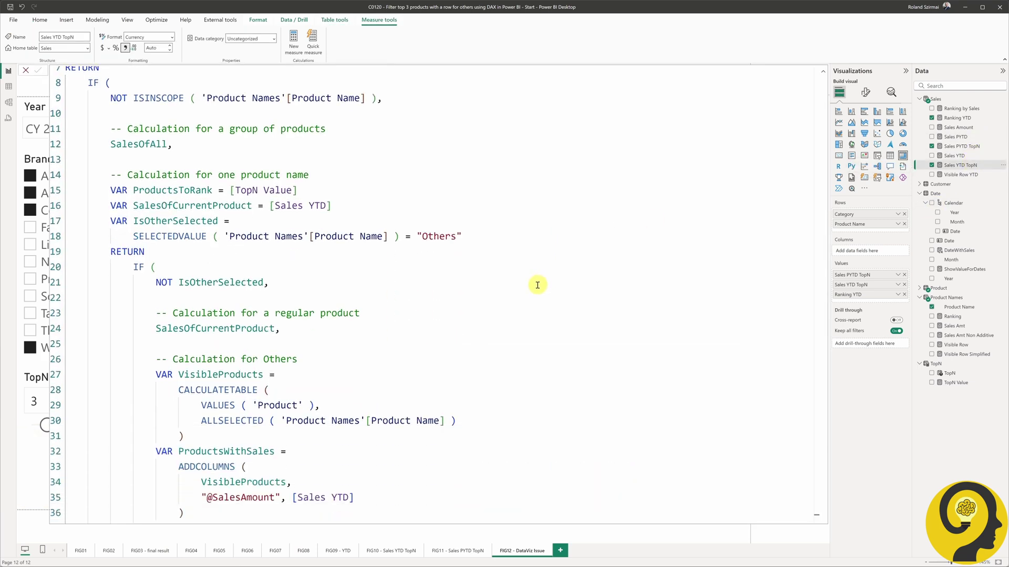
scroll(538, 285, down, 3)
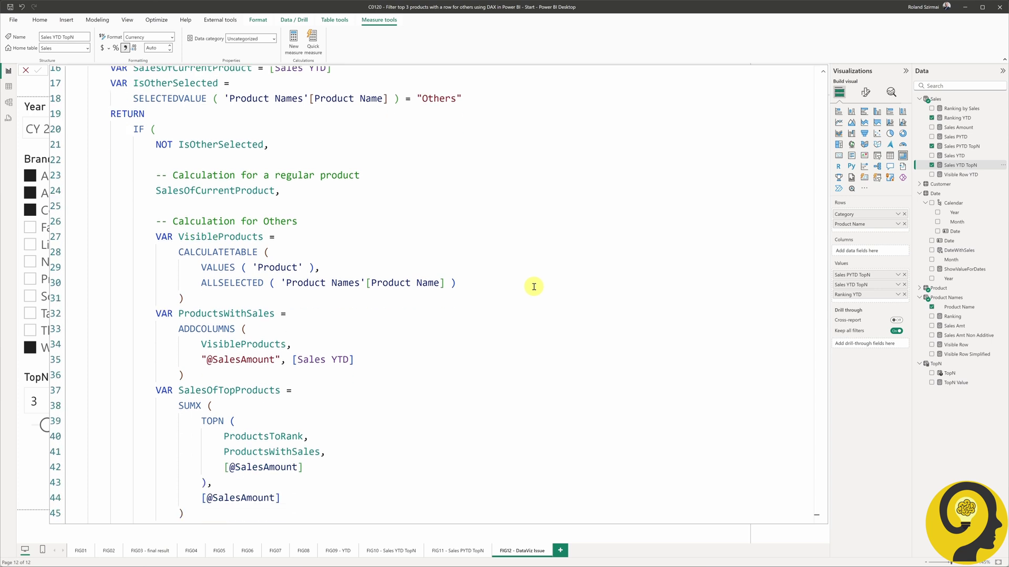
scroll(533, 286, down, 3)
drag(157, 430, 354, 445)
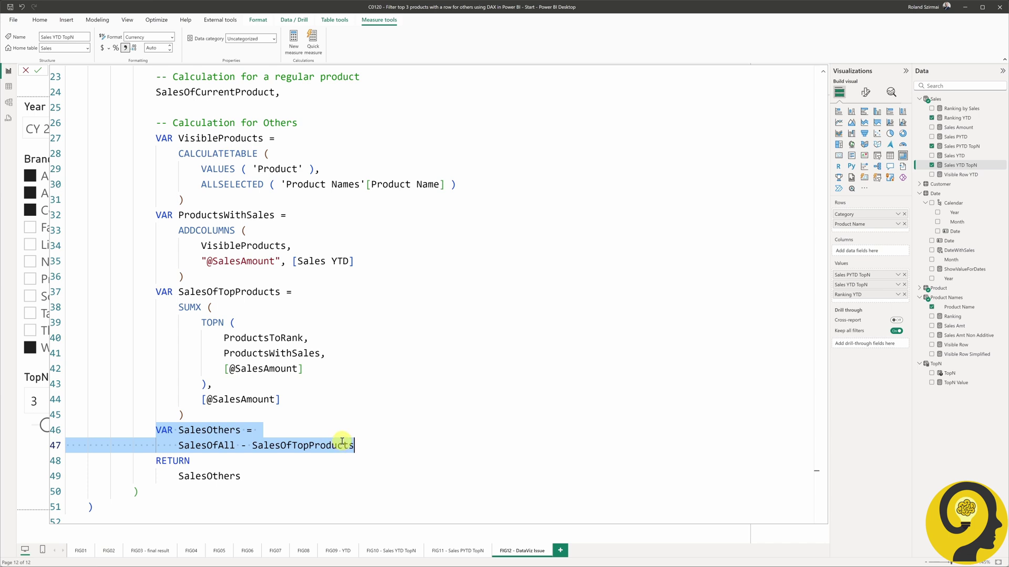
click(368, 443)
drag(367, 444, 271, 447)
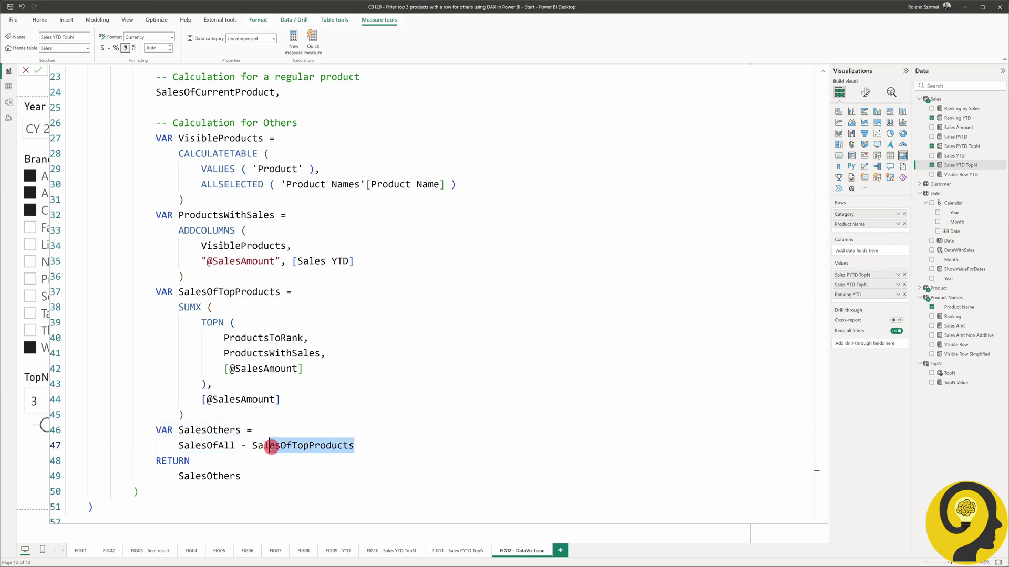
double_click(268, 447)
click(371, 429)
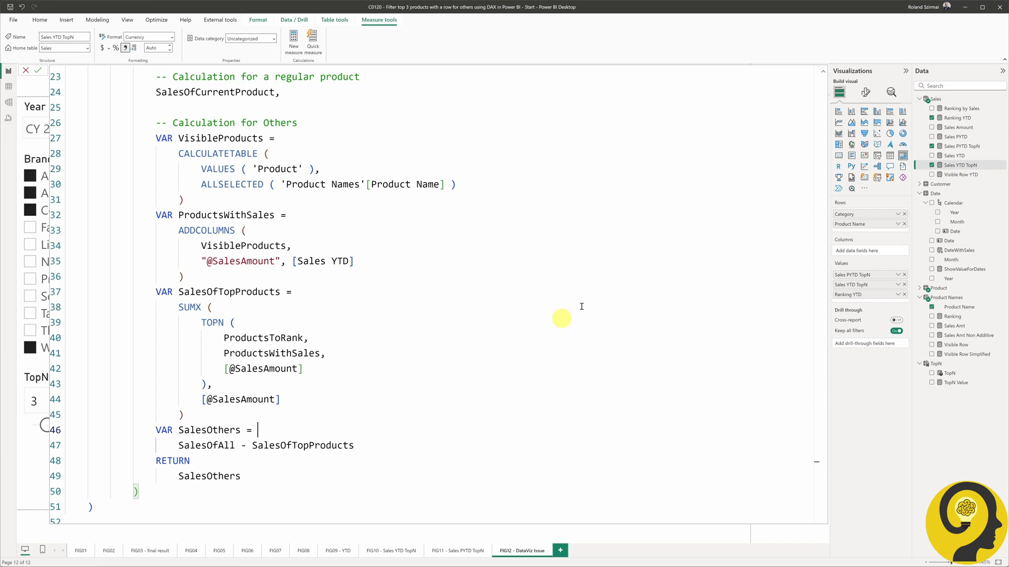
click(936, 100)
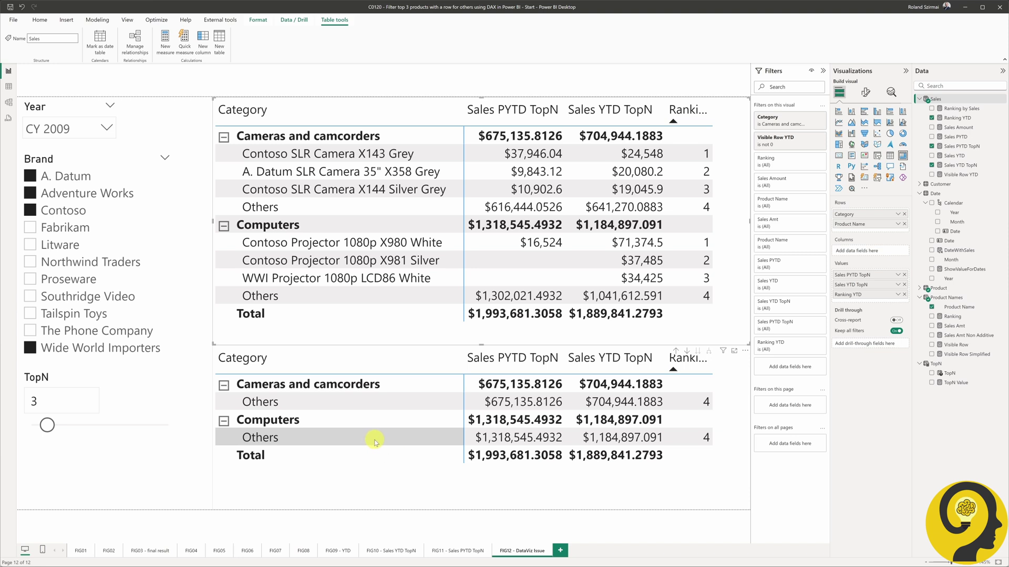
mouse_move(386, 409)
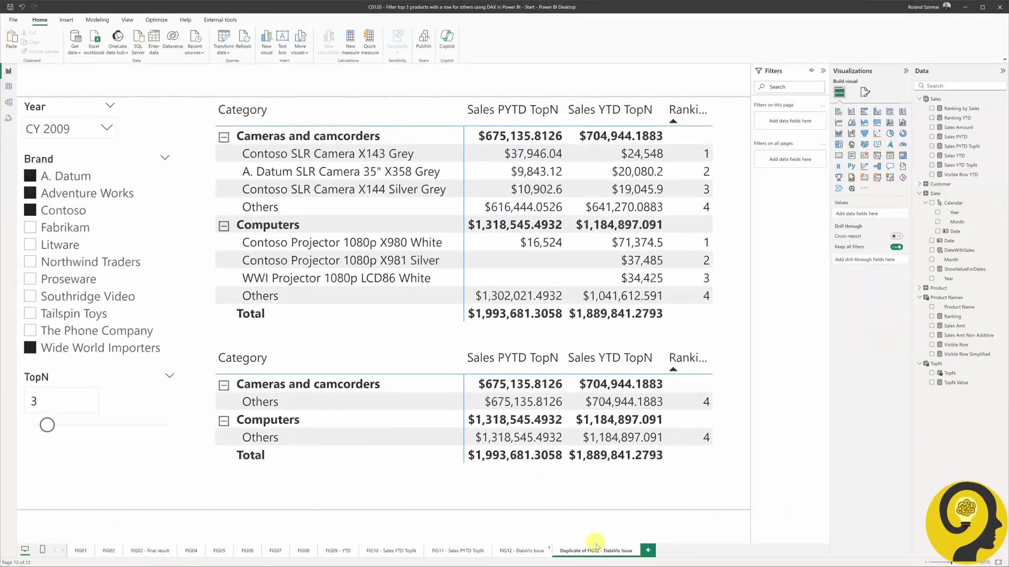
double_click(597, 547)
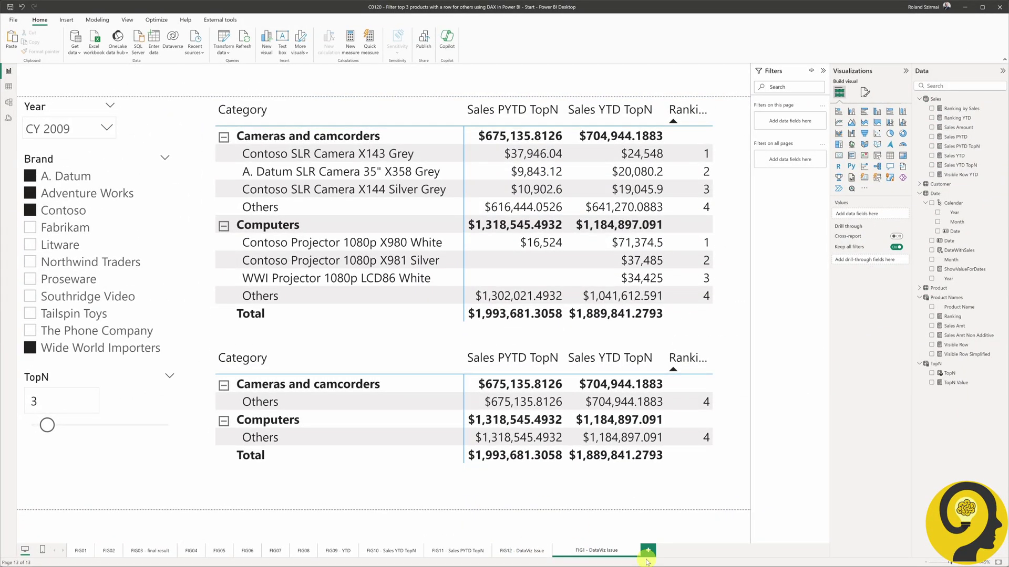
Rename the page 'FIG13 - Others Measure' and copy the Sales YTD TopN measure's DAX.
text(FIG13 - Others Measure)
key(Return)
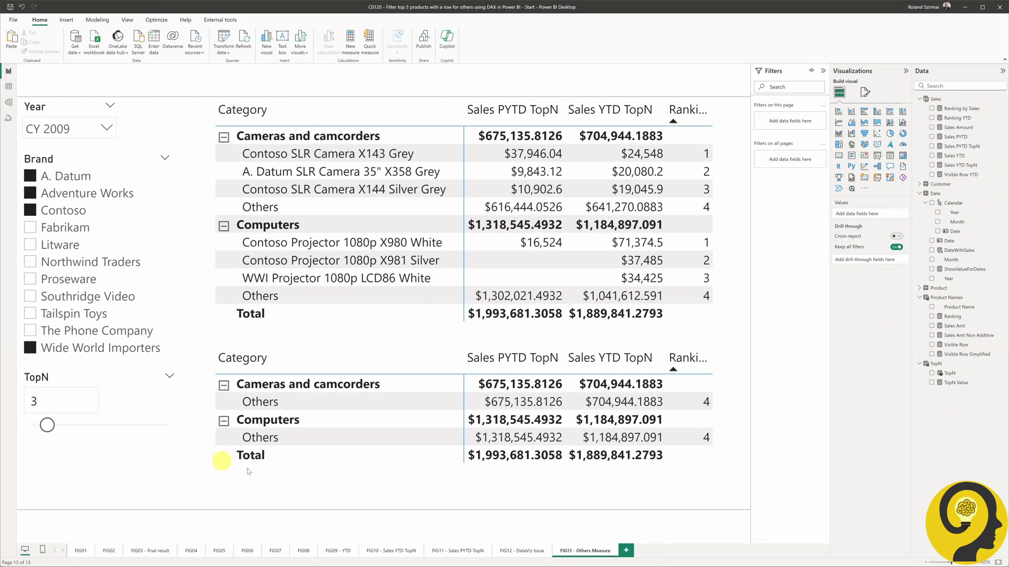
click(222, 461)
click(960, 165)
key(ctrl+a)
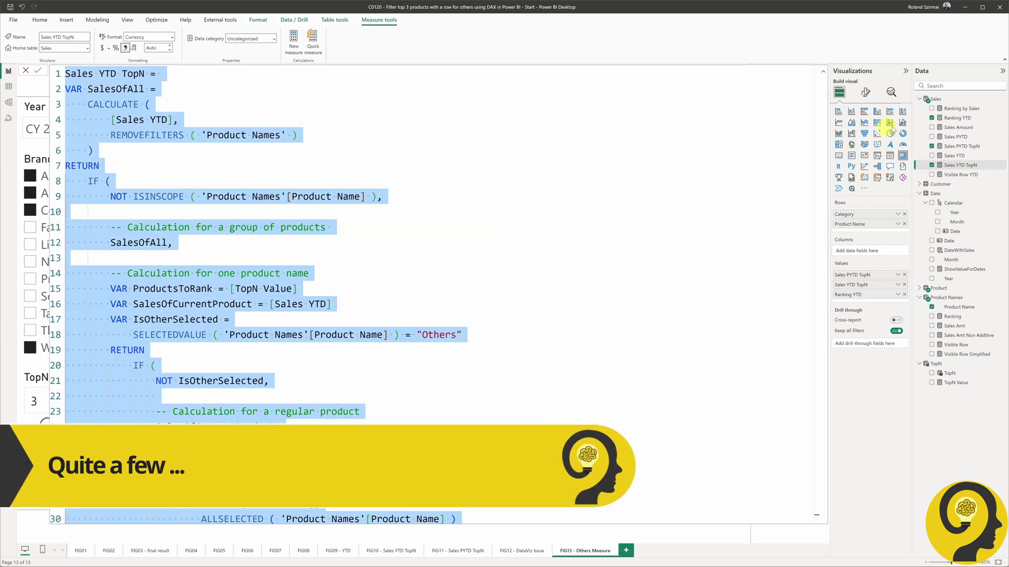
key(ctrl+c)
Create a new measure from the copied code, named Sales YTD TopN Others.
click(294, 42)
key(ctrl+v)
click(145, 73)
text(Others)
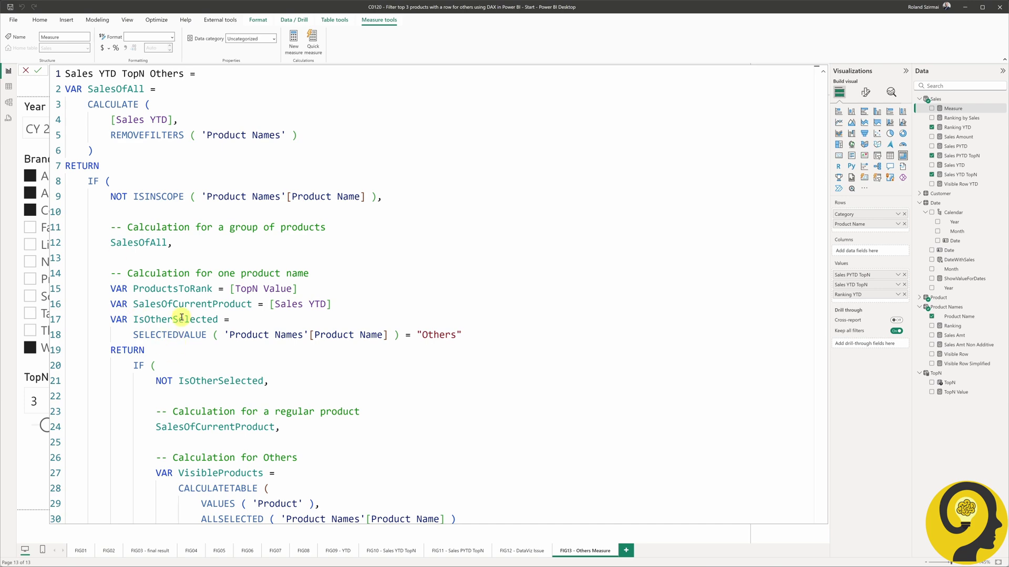
scroll(181, 317, down, 6)
scroll(72, 184, up, 6)
Replace the code from line 7 down with the SUMX/TOPN version and outdent it.
click(65, 166)
key(ctrl+shift+End)
key(ctrl+v)
drag(65, 166, 260, 388)
key(shift+Tab)
key(shift+Tab)
key(shift+Tab)
key(shift+Tab)
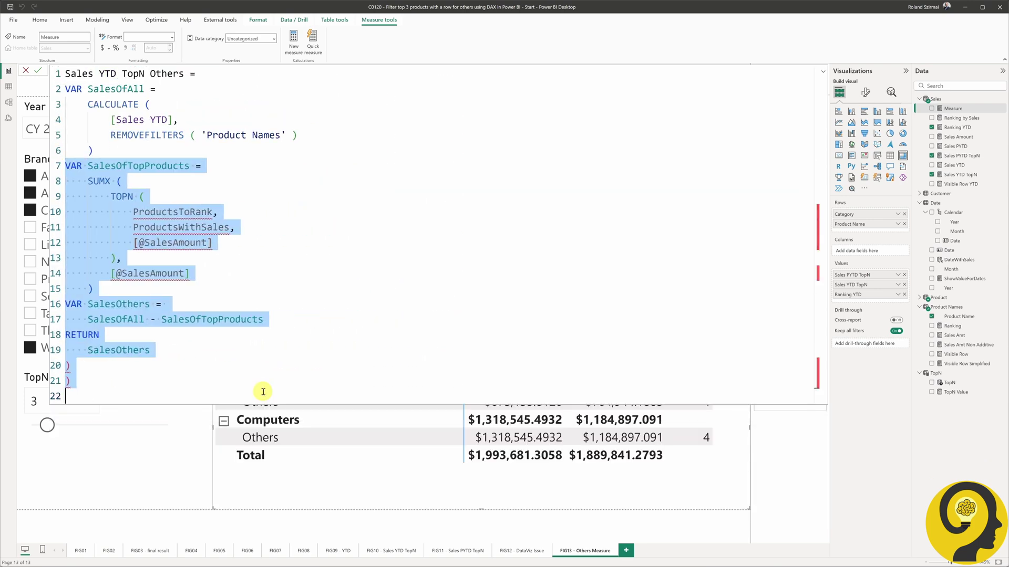
click(225, 206)
Use TopN Value, ALL('Product Names') and [Sales YTD] in place of the lines 10-12 placeholders.
double_click(212, 212)
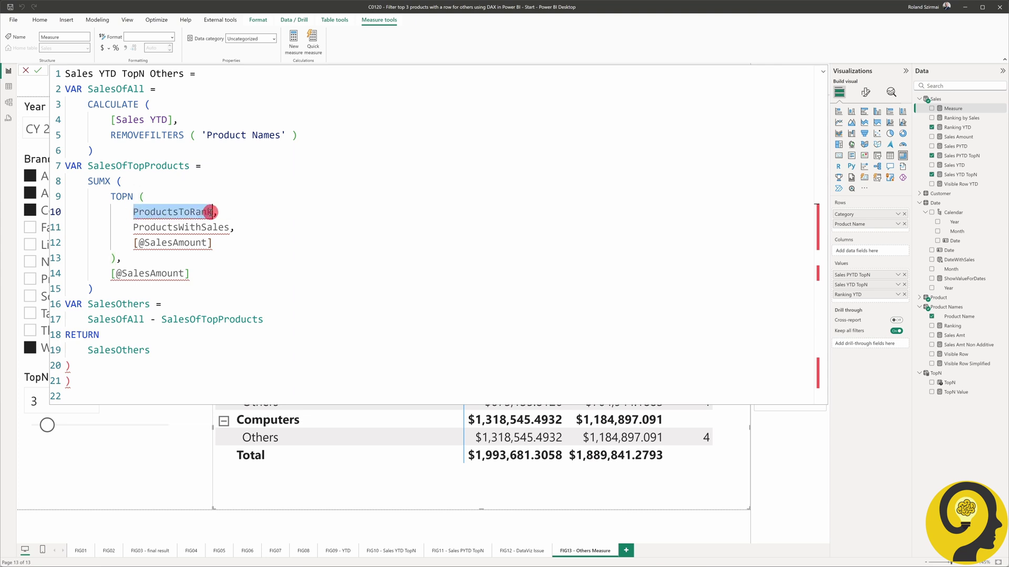
text(topn ,)
key(Tab)
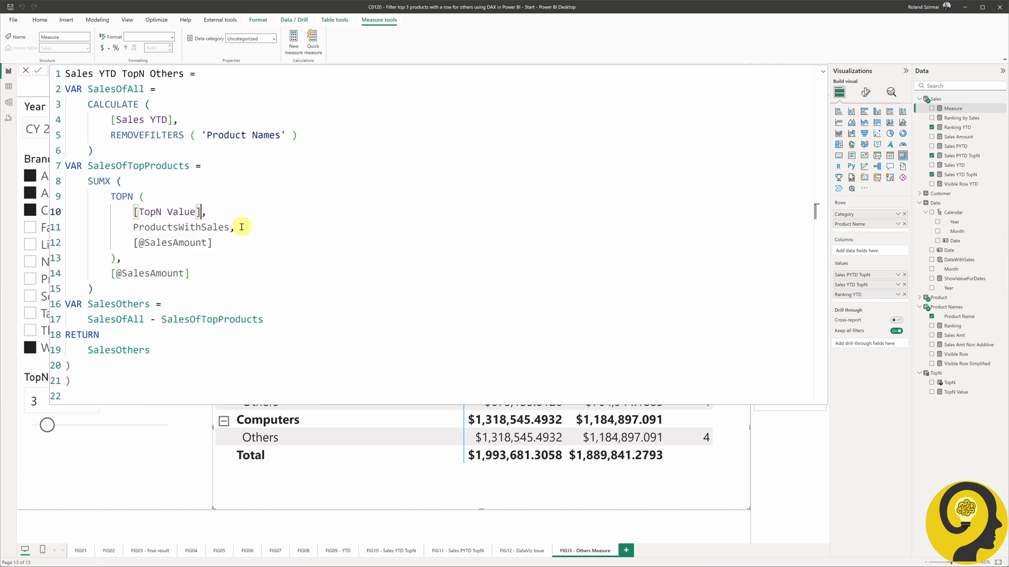
double_click(134, 227)
text(ALL( product name)
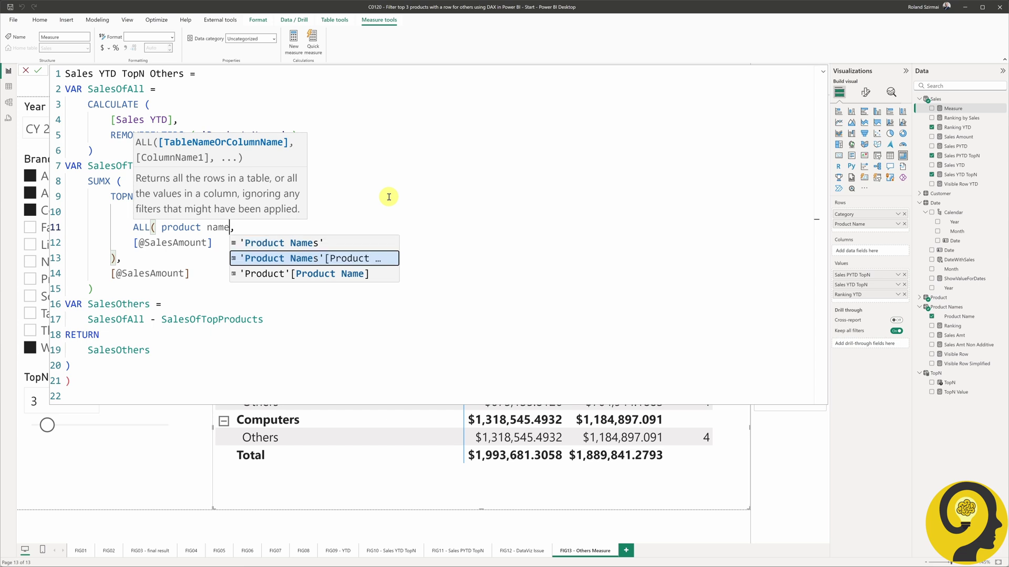
key(Up)
key(Tab)
text())
key(Down)
key(End)
key(shift+Home)
text([sales ytd)
key(Tab)
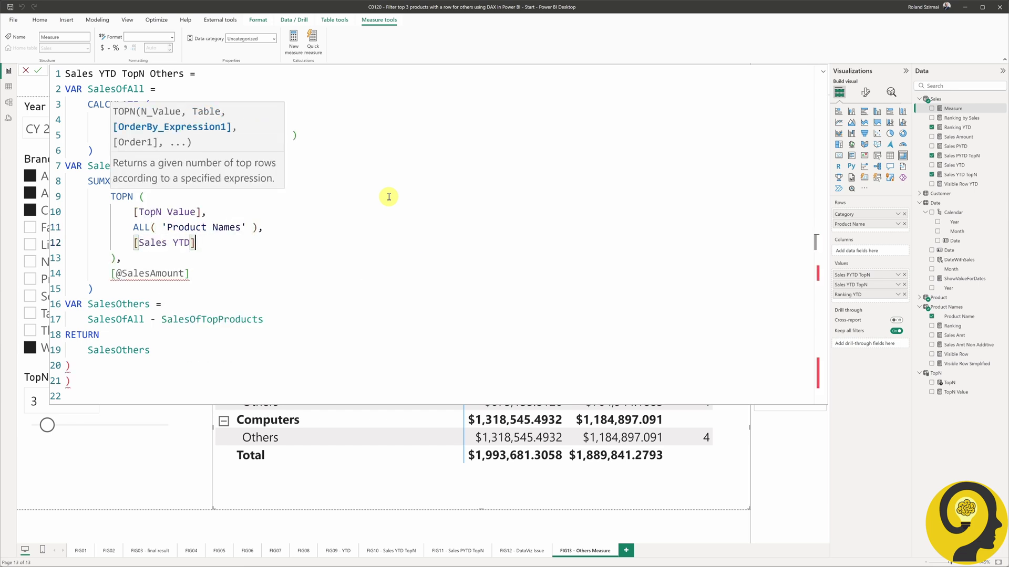
Change line 14's reference to [Sales YTD] and commit the Sales YTD TopN Others measure.
drag(190, 273, 113, 272)
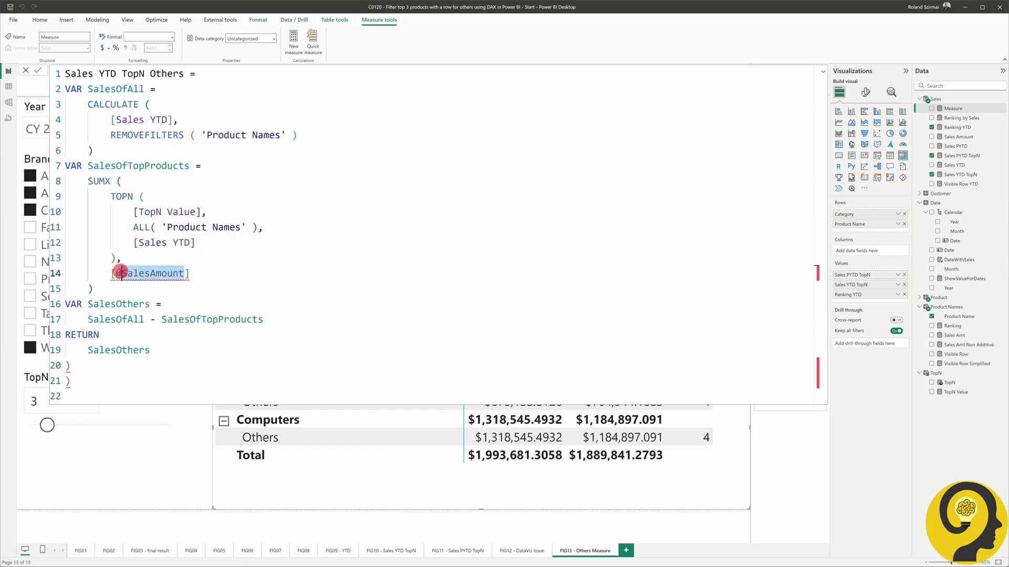
text([sales ytd)
key(Tab)
key(Return)
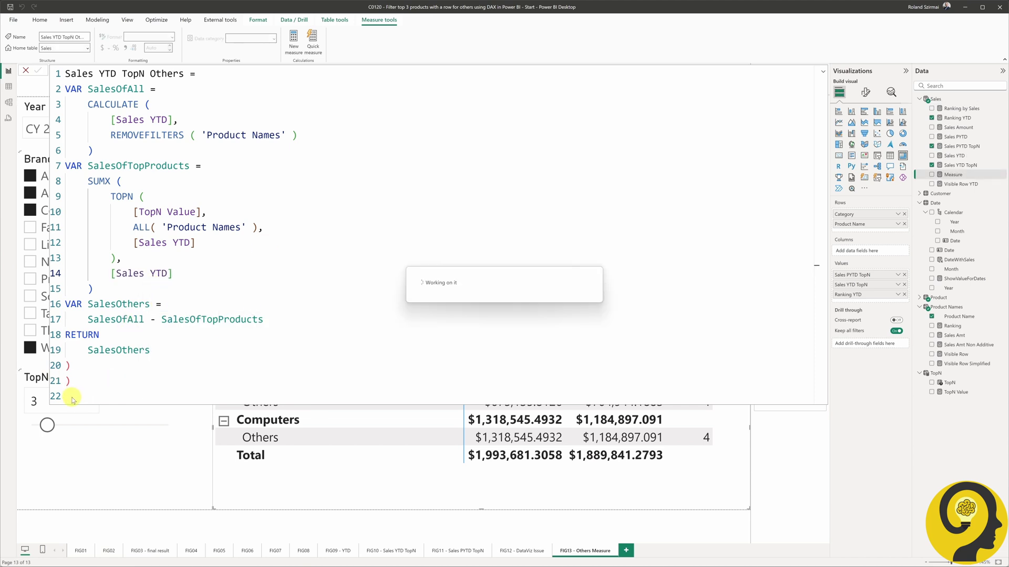
click(178, 350)
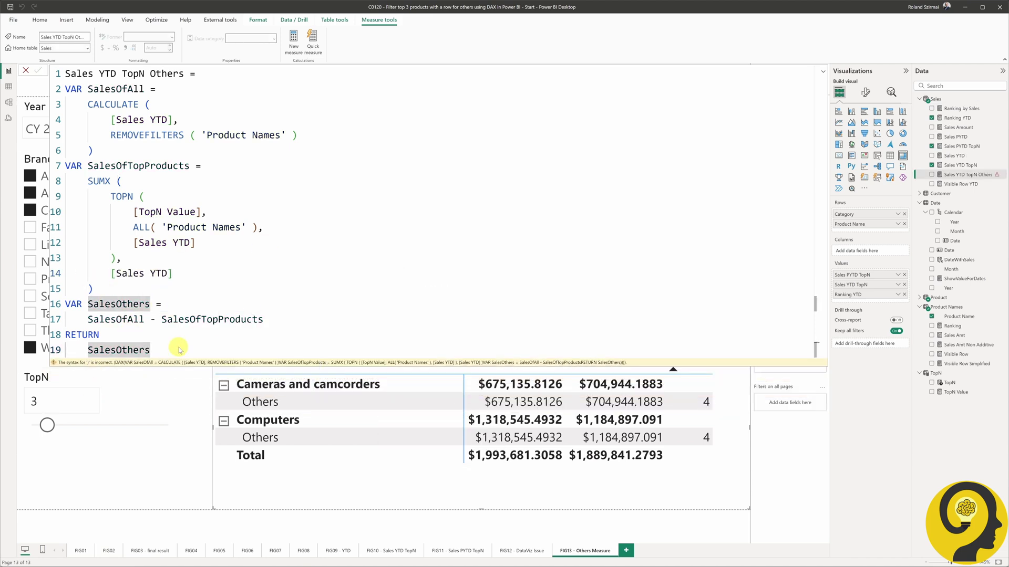
key(Return)
click(345, 282)
key(ctrl+a)
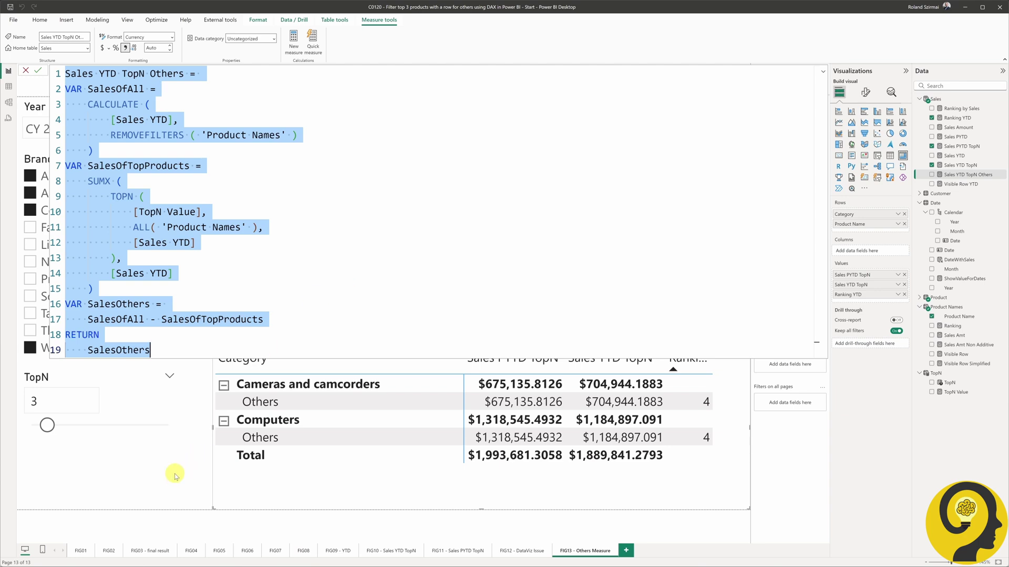
click(368, 473)
Swap the lower table's TopN columns for Sales YTD TopN Others and copy its formula.
click(904, 275)
click(905, 275)
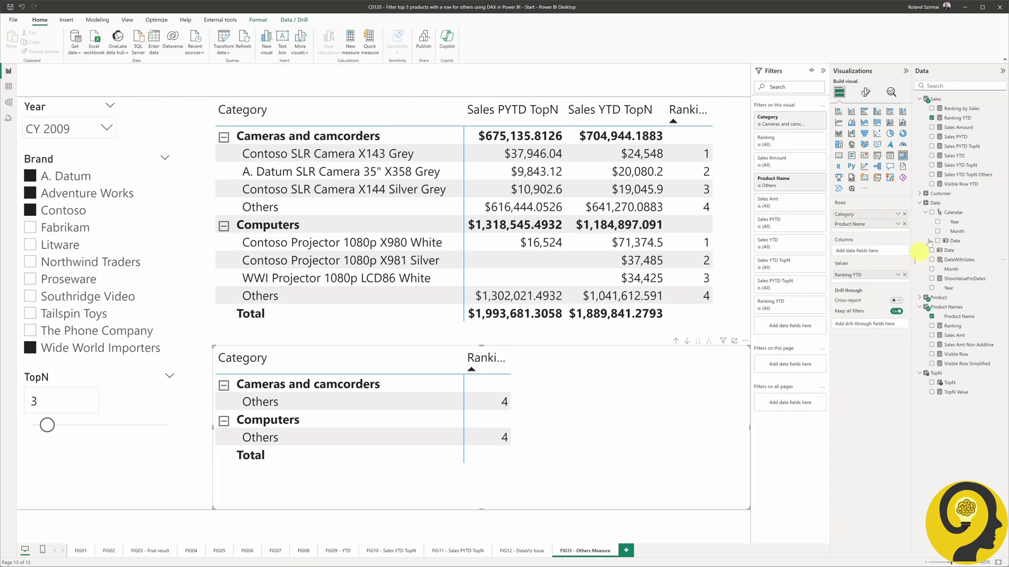
drag(976, 175, 875, 276)
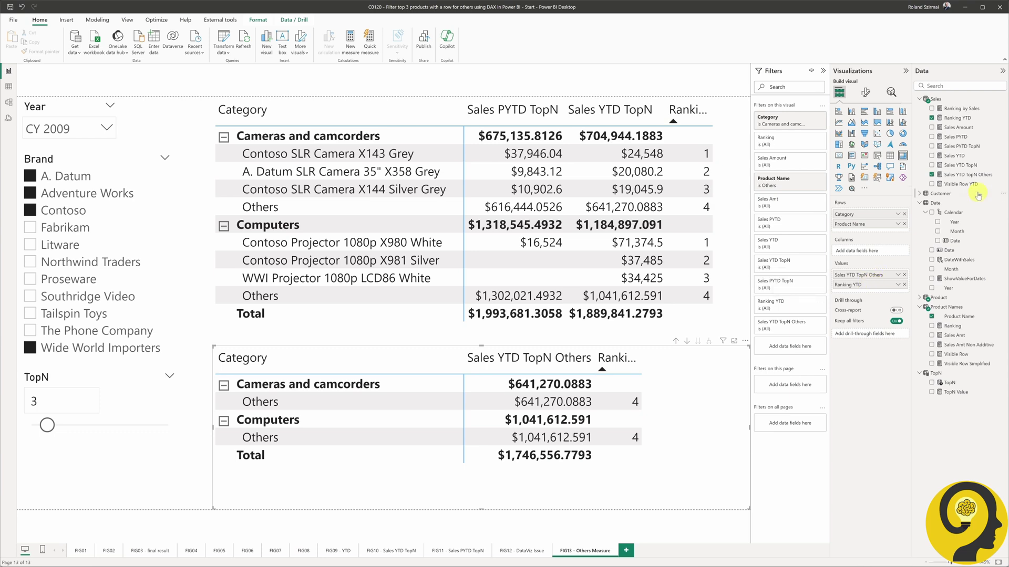
click(977, 175)
key(ctrl+a)
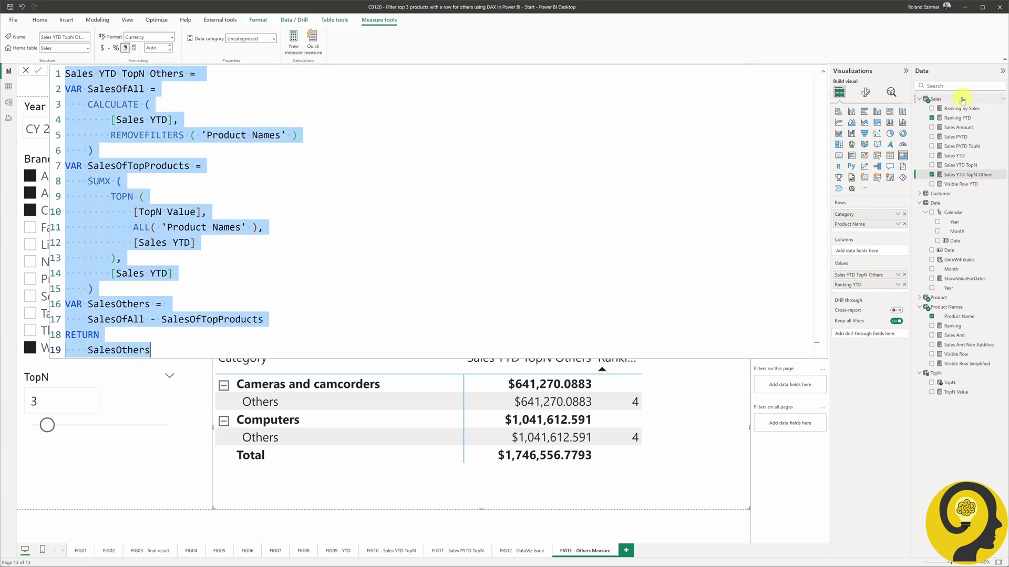
right_click(963, 100)
key(Escape)
Create Sales PYTD TopN Others by changing YTD to PYTD, and add it to the lower table.
click(293, 42)
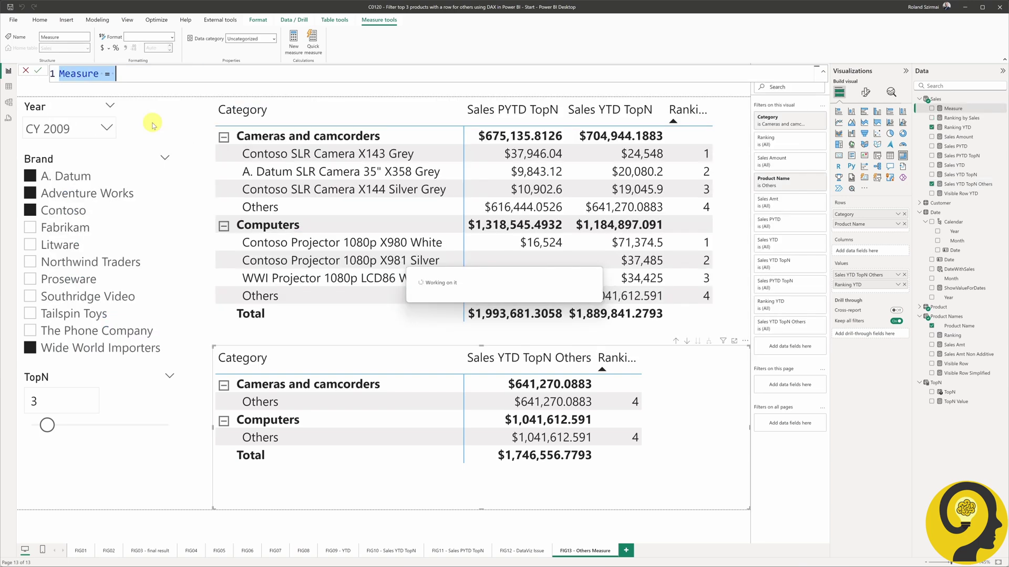
key(ctrl+v)
double_click(108, 73)
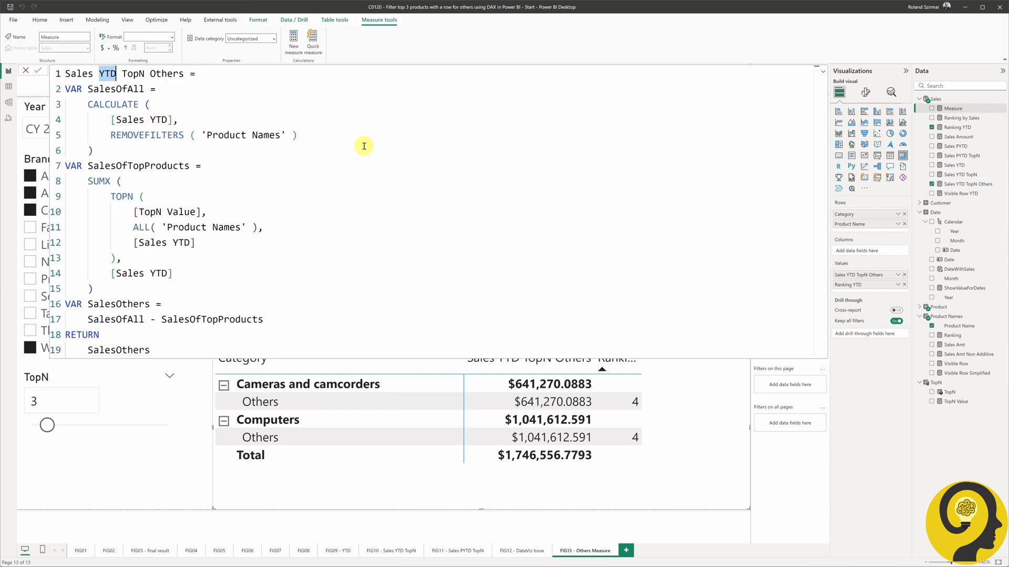
key(ctrl+f)
text(P)
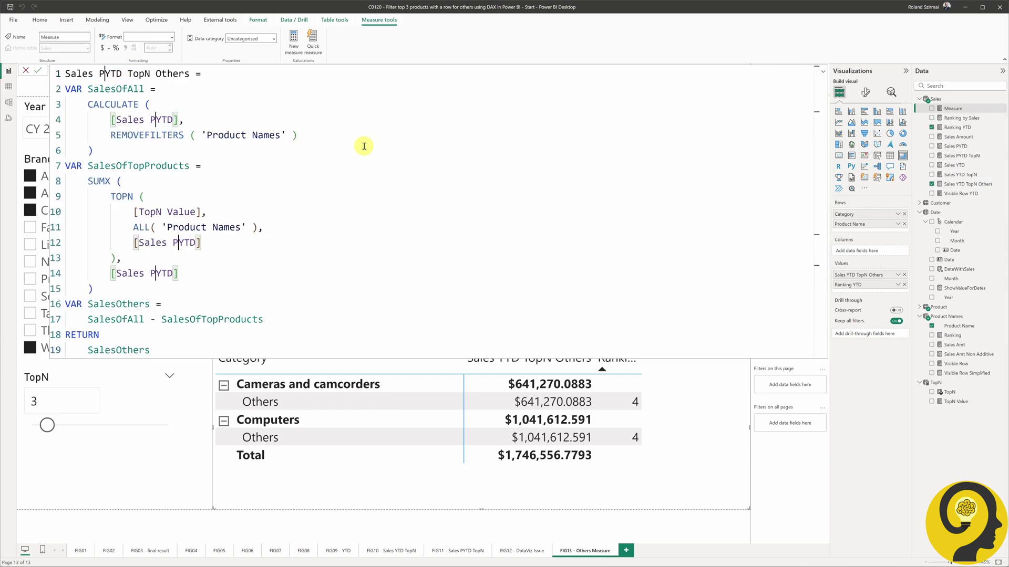
key(Return)
drag(950, 156, 872, 293)
Set the Sales YTD TopN measure to 2 decimal places.
click(191, 477)
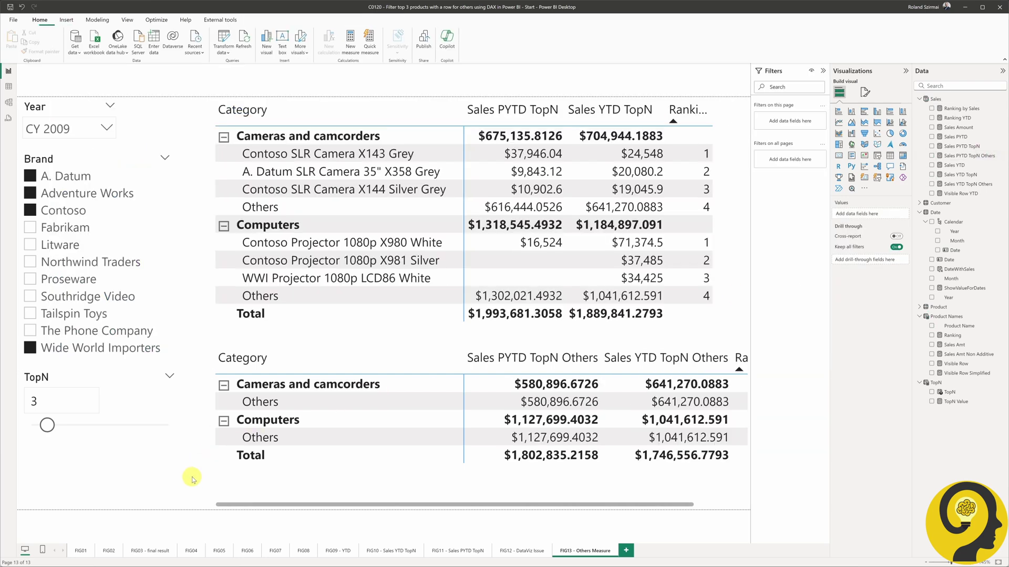
click(982, 184)
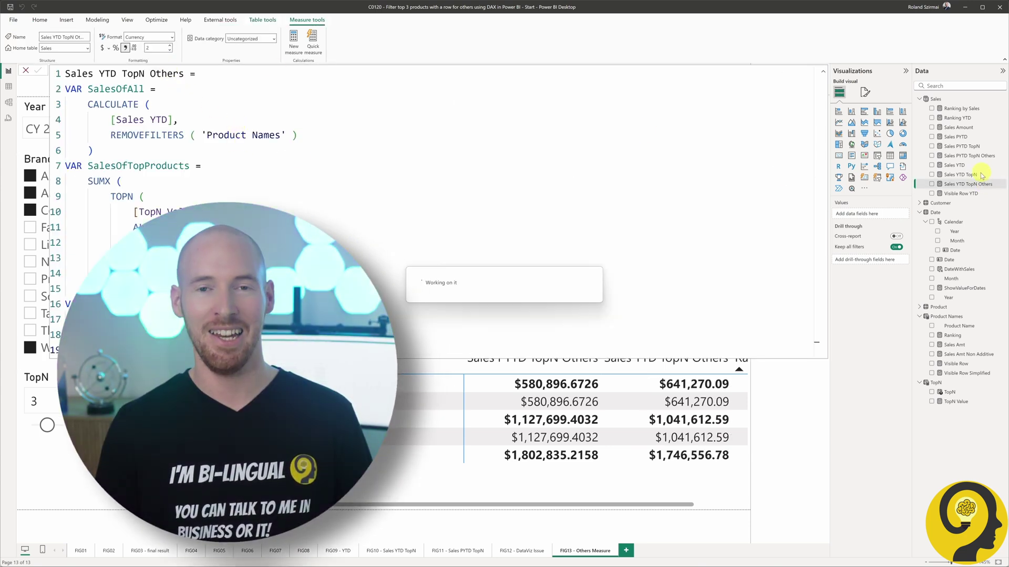
click(961, 174)
click(157, 48)
text(2)
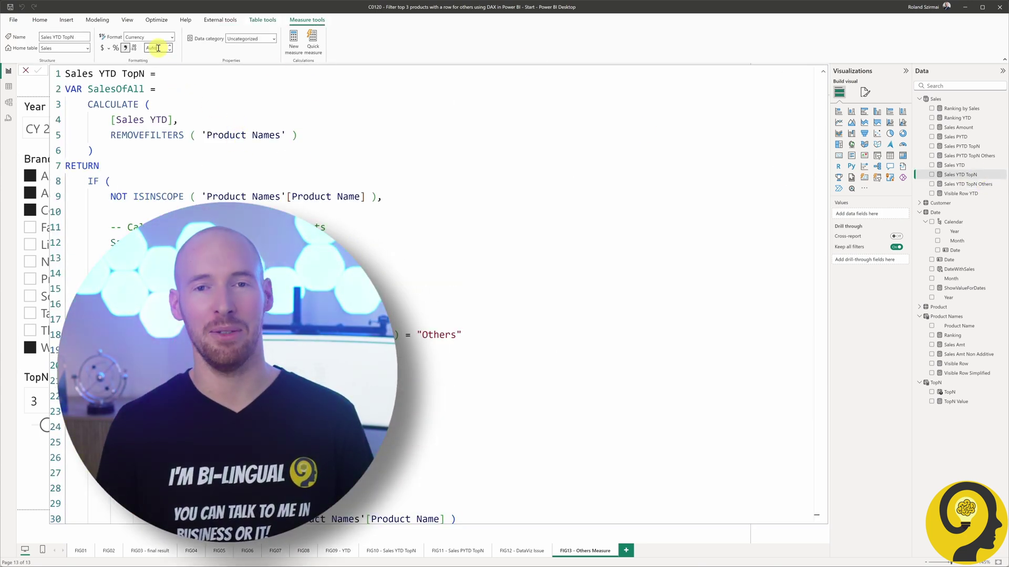
Review the Sales PYTD TopN Others and Sales PYTD TopN measures, then adjust the lower table.
click(949, 156)
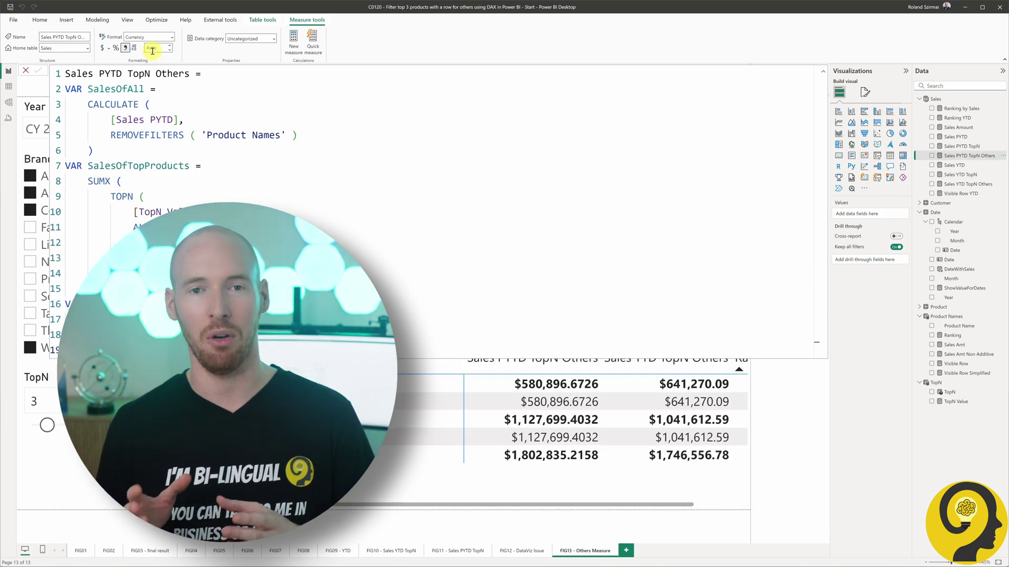
click(961, 147)
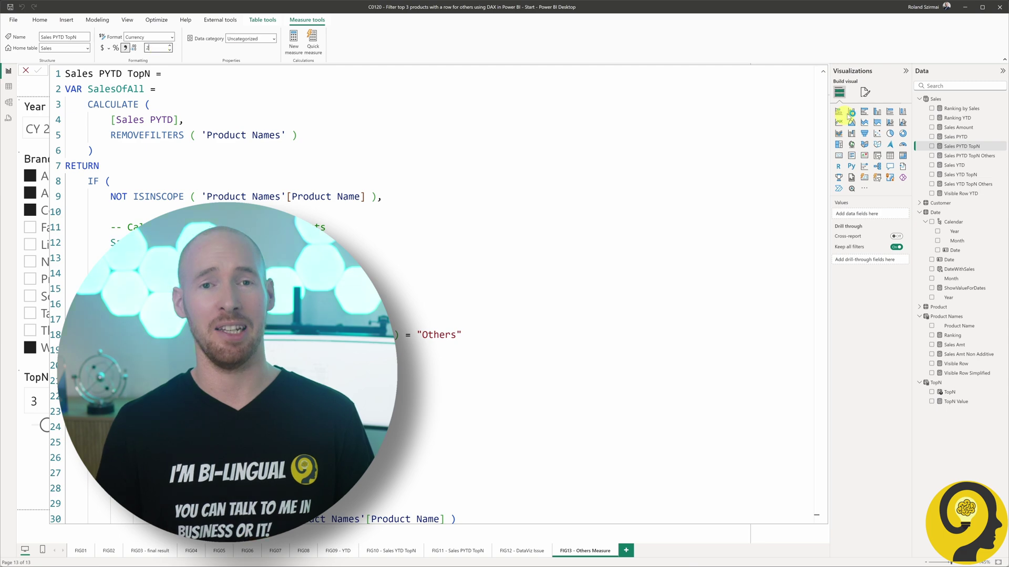
click(935, 99)
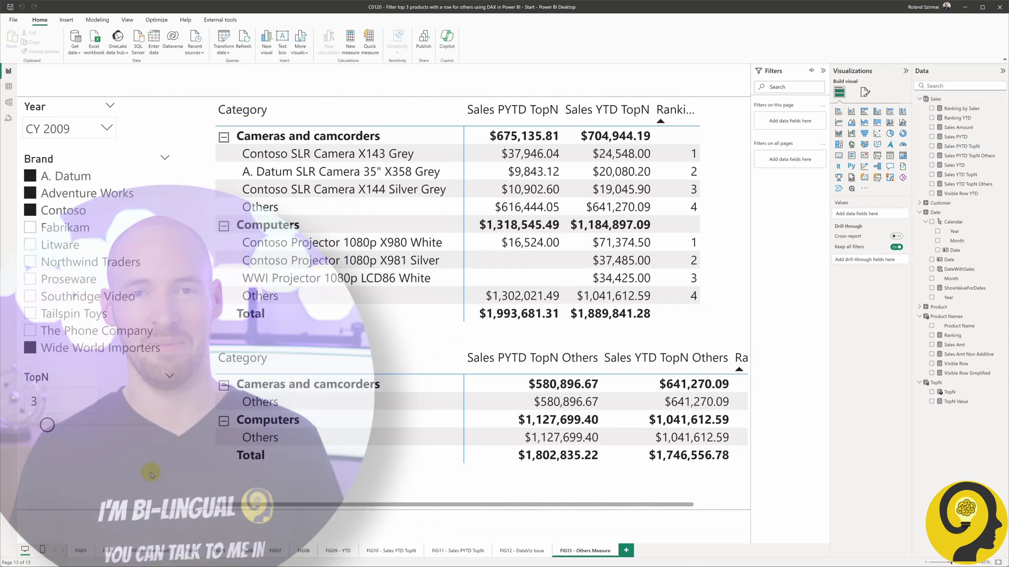
click(583, 505)
drag(463, 361, 428, 362)
click(499, 83)
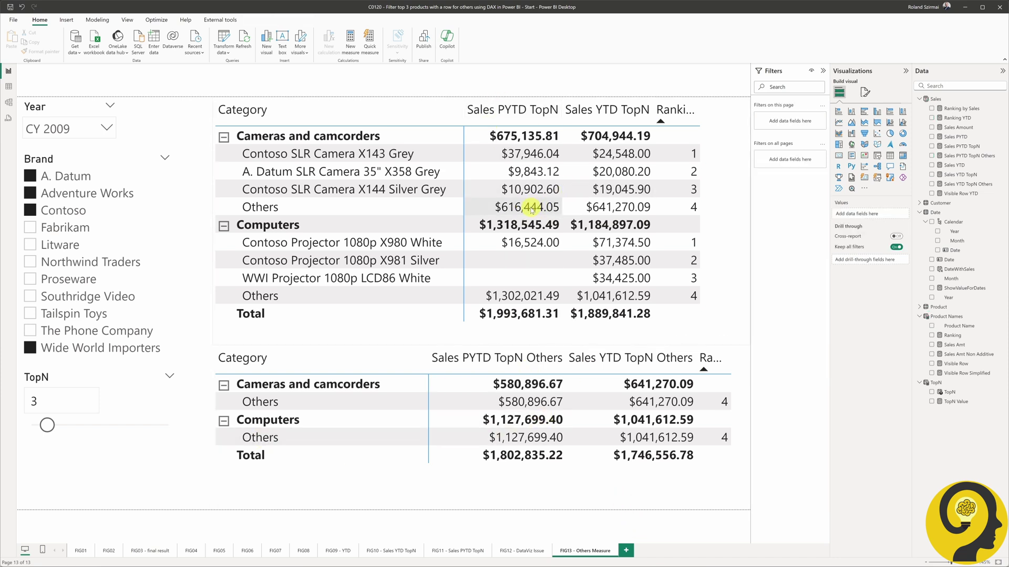
Bring up the Sales PYTD TopN Others formula in the formula bar.
mouse_move(531, 207)
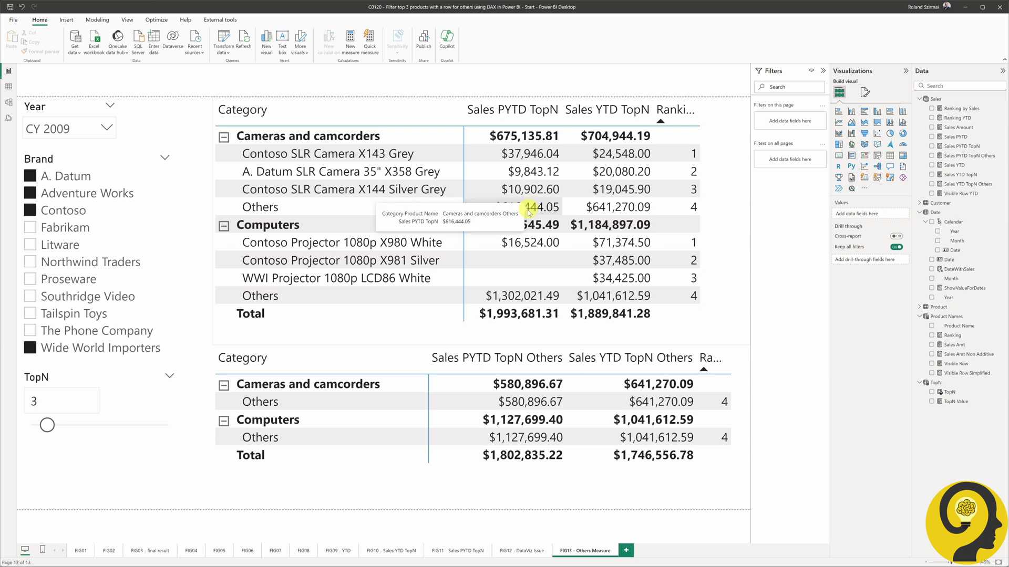
mouse_move(528, 401)
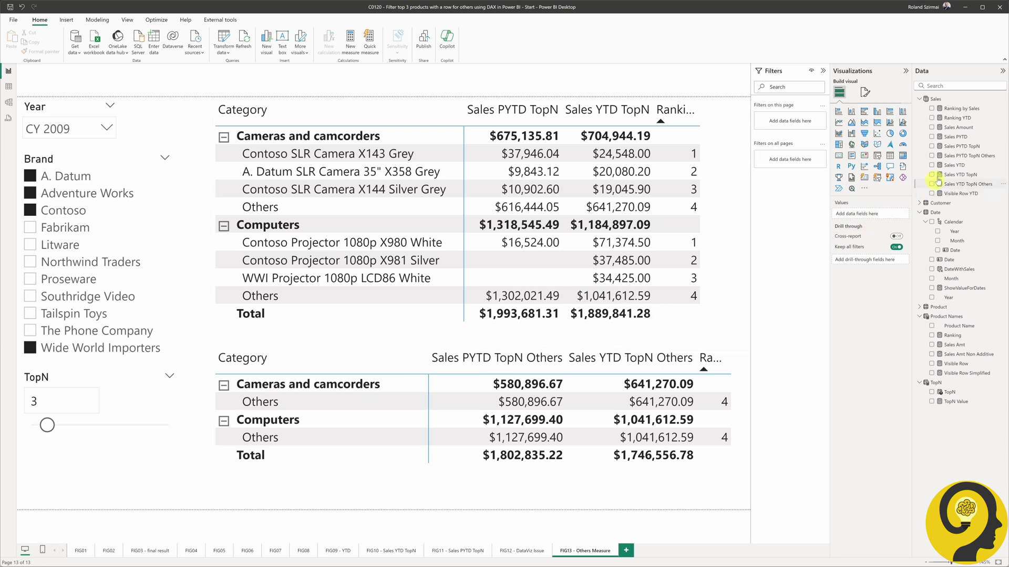
click(963, 157)
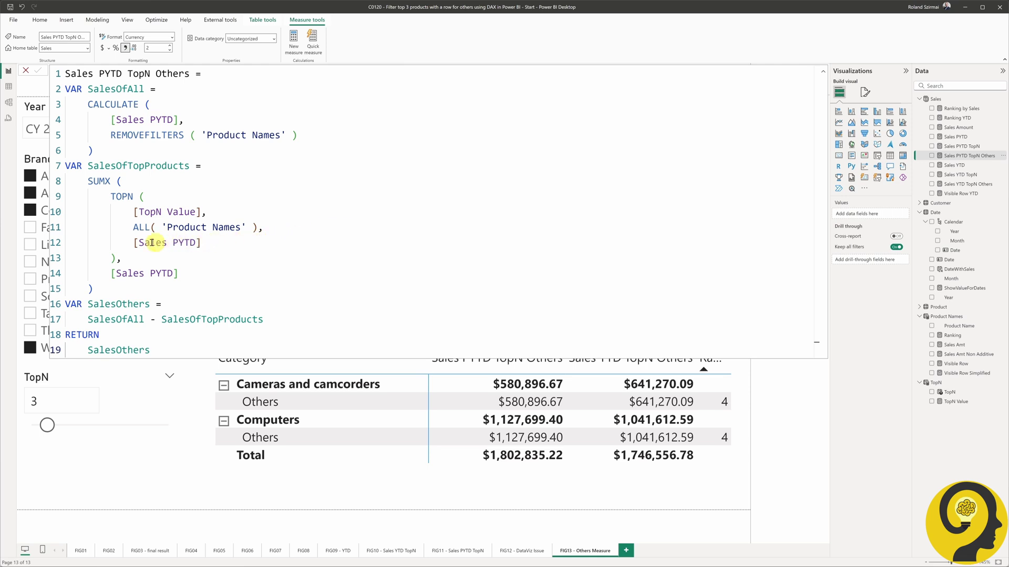
Change line 12 of Sales PYTD TopN Others from [Sales PYTD] to [Sales YTD] and commit.
drag(134, 243, 204, 240)
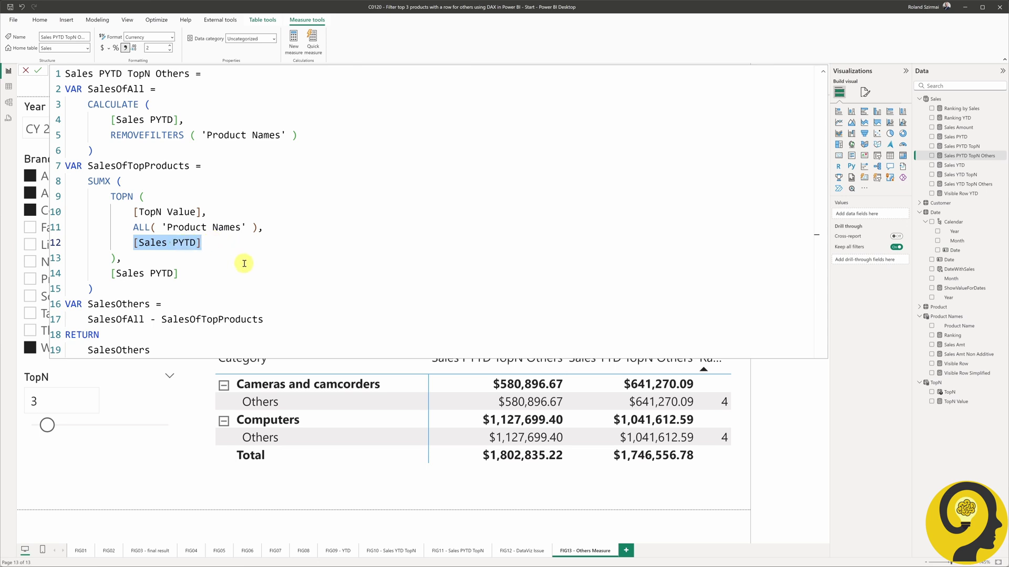
click(177, 244)
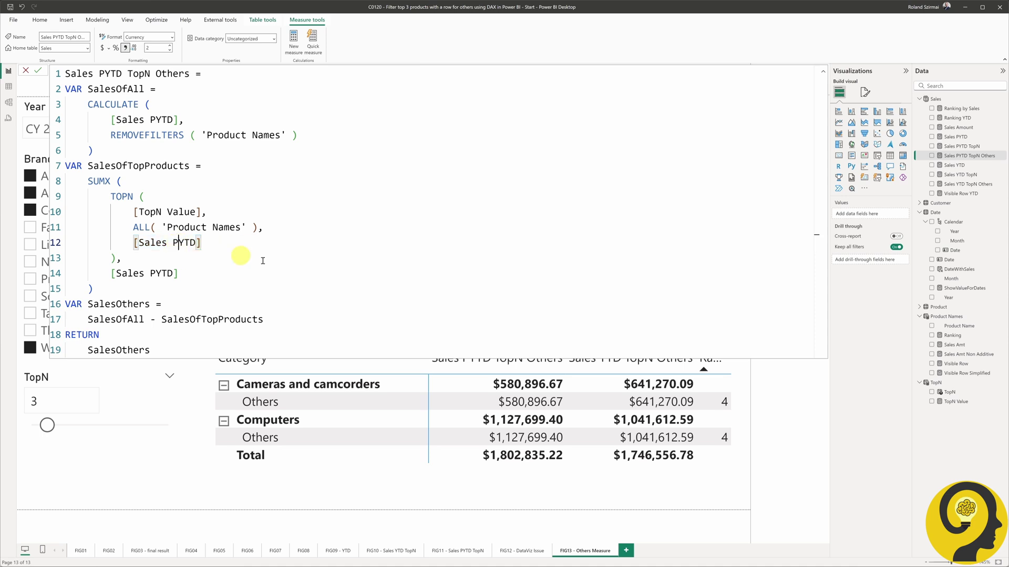
key(BackSpace)
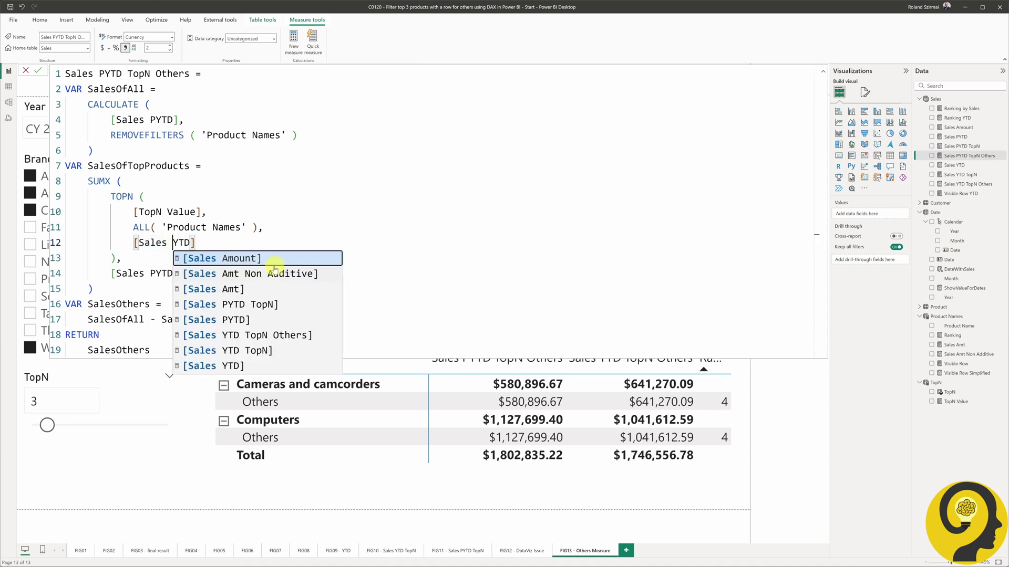
click(220, 245)
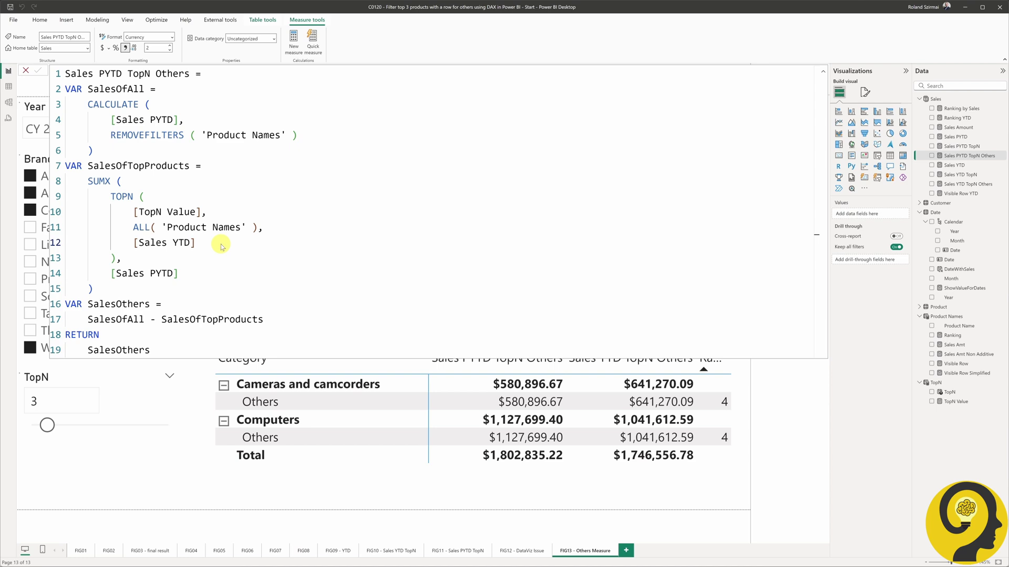
key(Return)
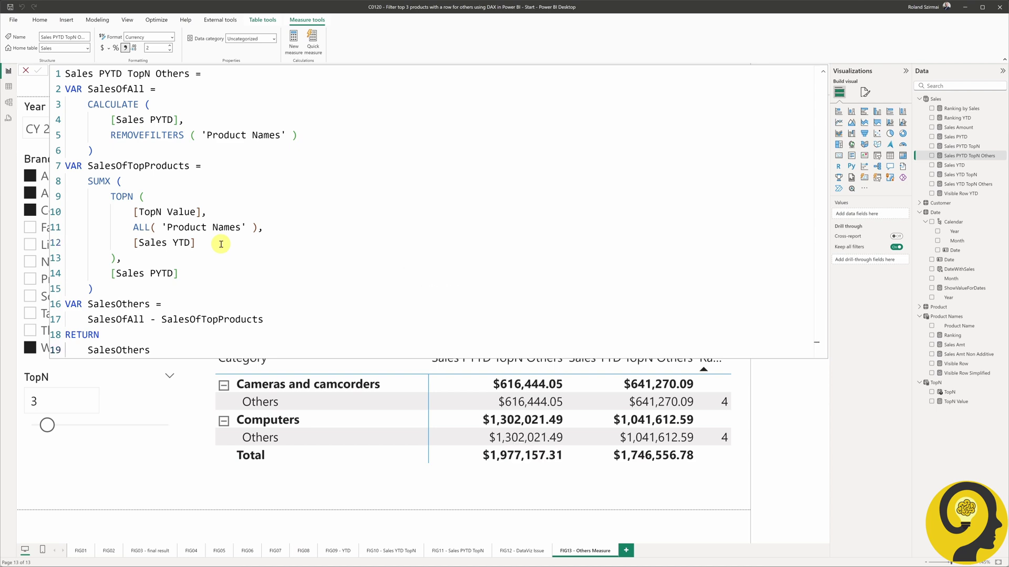
click(151, 487)
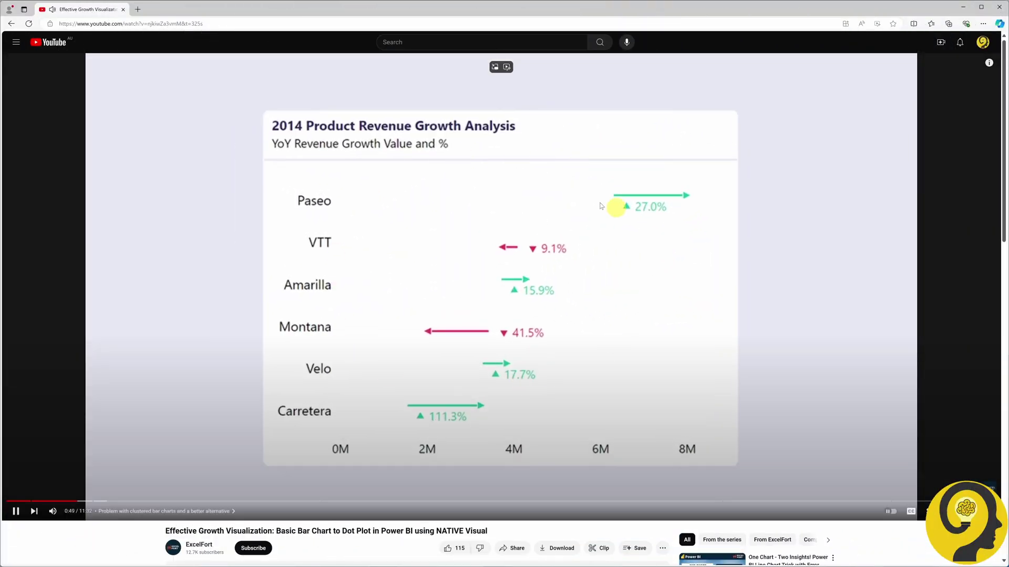
scroll(545, 341, down, 3)
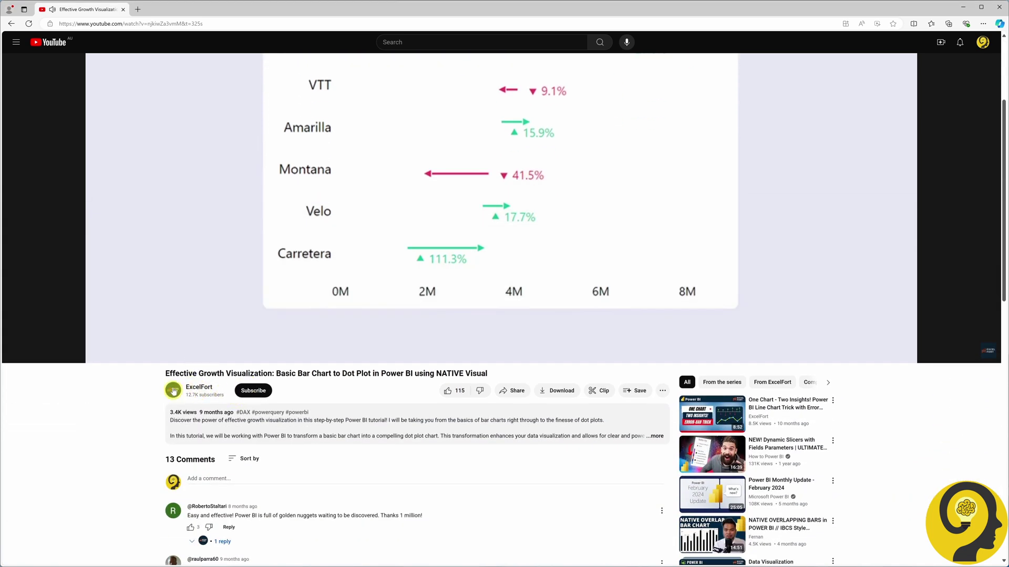
mouse_move(493, 325)
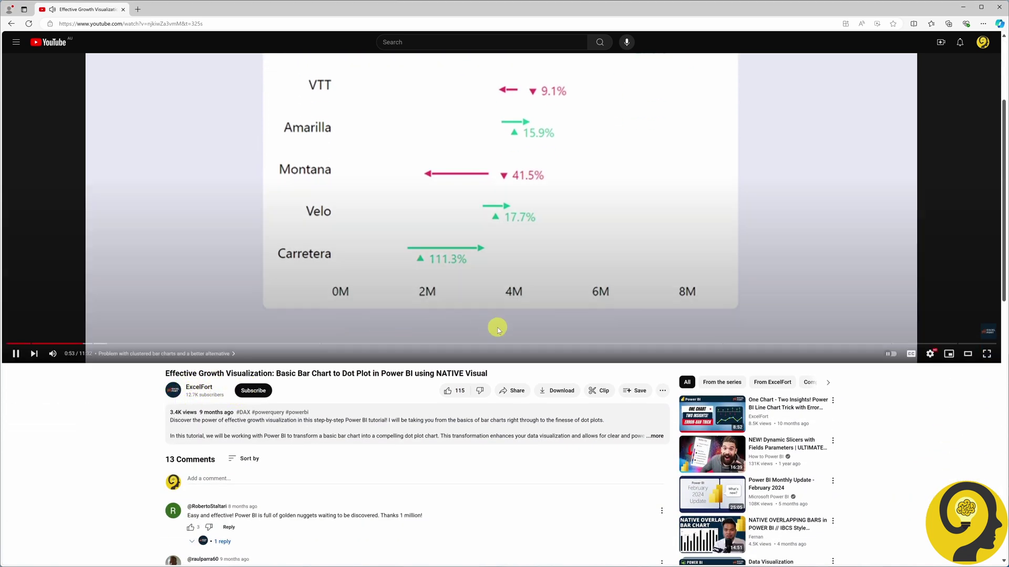
scroll(498, 329, up, 3)
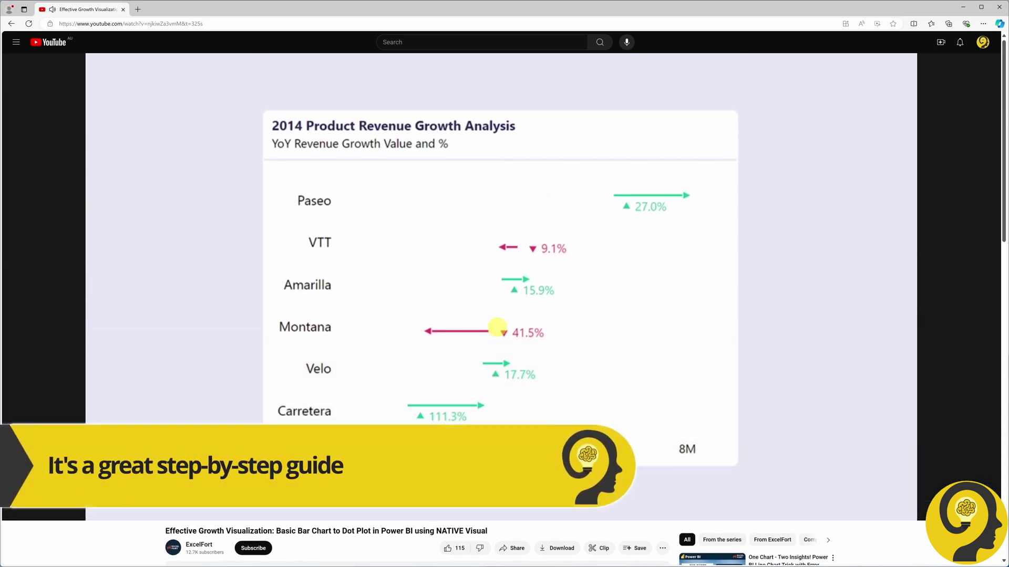
mouse_move(698, 215)
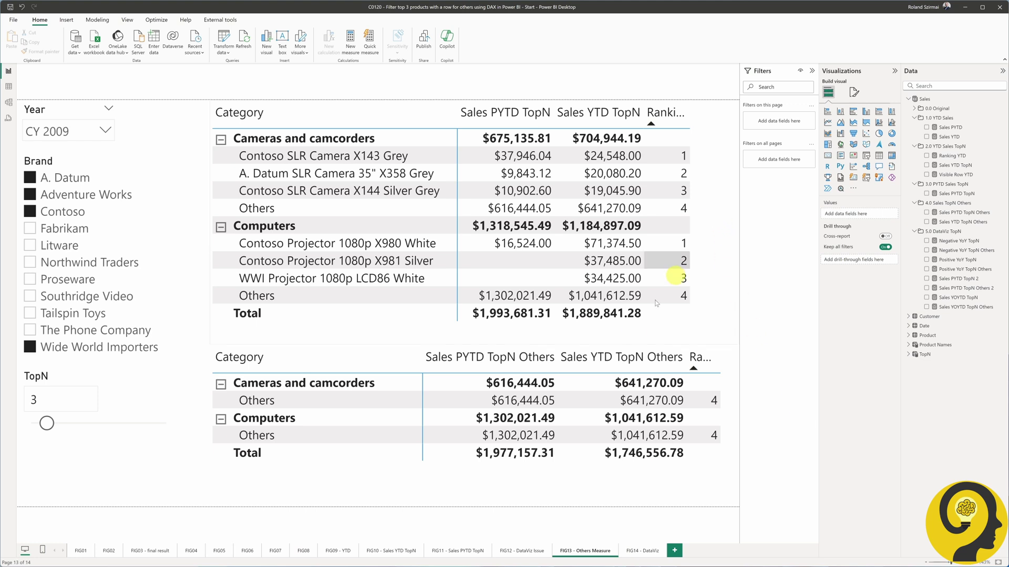
On the FIG12 - DataViz Issue page, convert the top matrix to a clustered bar chart.
click(530, 551)
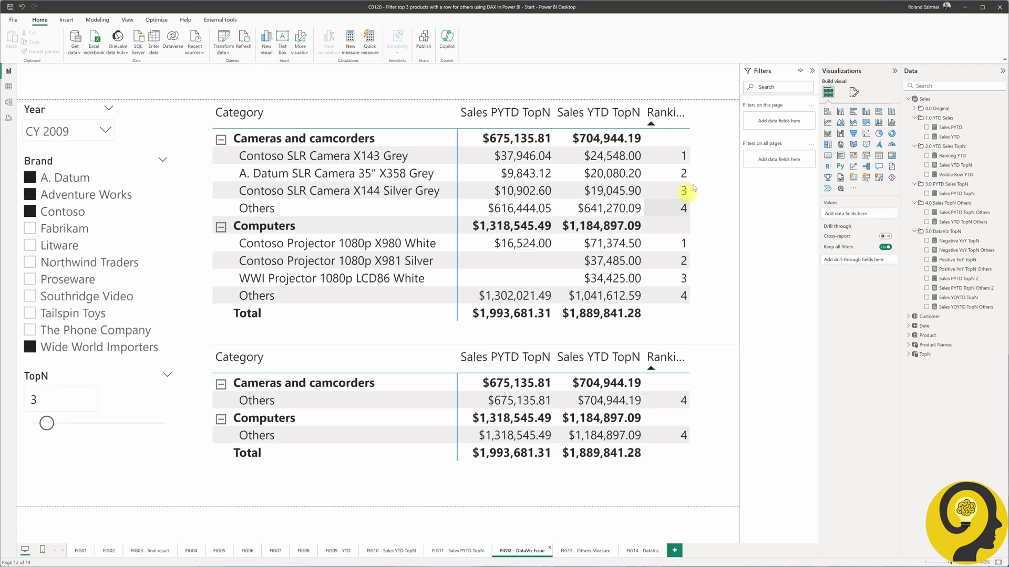
click(717, 169)
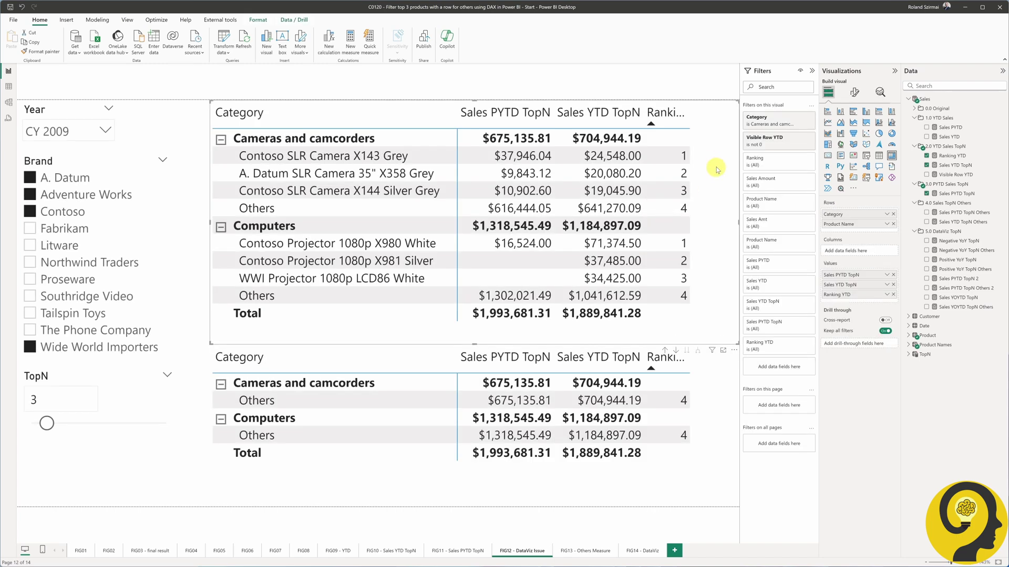
click(853, 113)
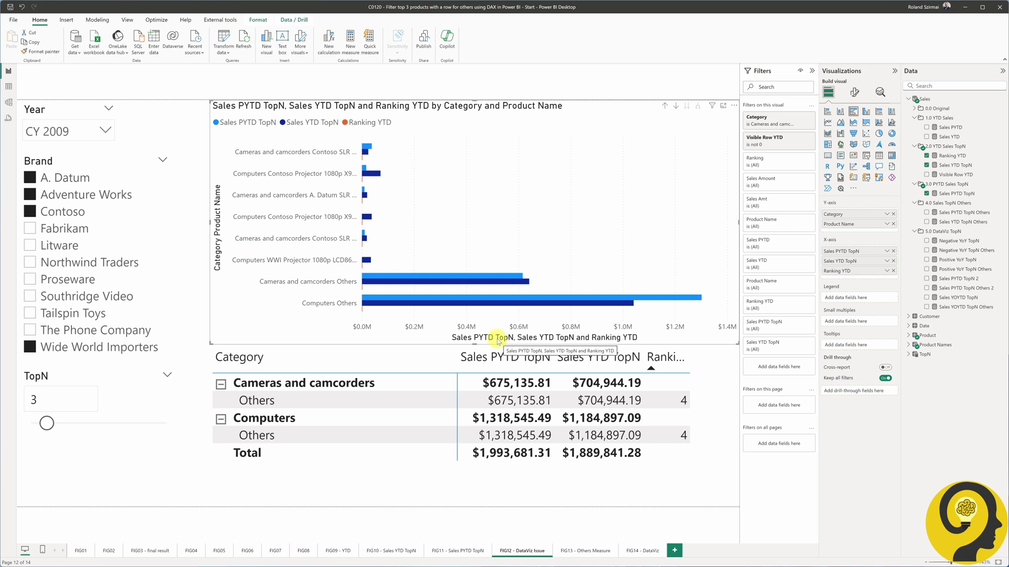
Set TopN to 3 and inspect the bar chart's Category filter settings.
drag(47, 423, 89, 423)
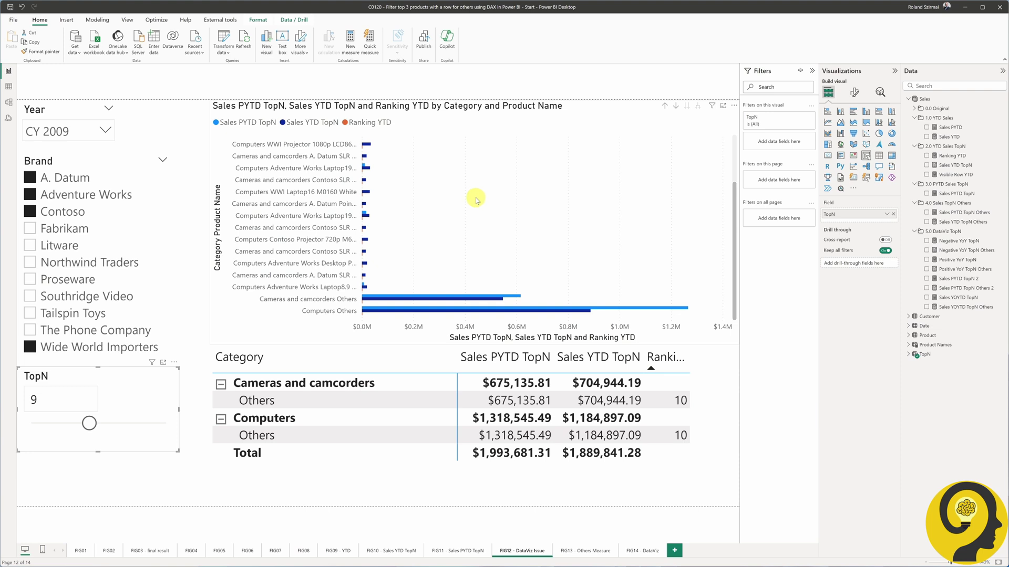
click(49, 403)
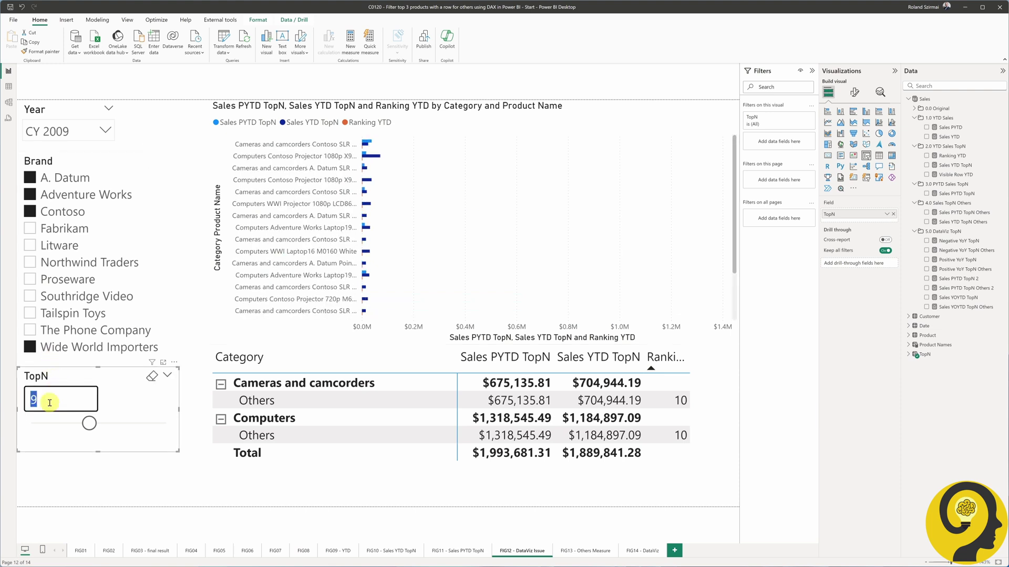
text(3)
key(Return)
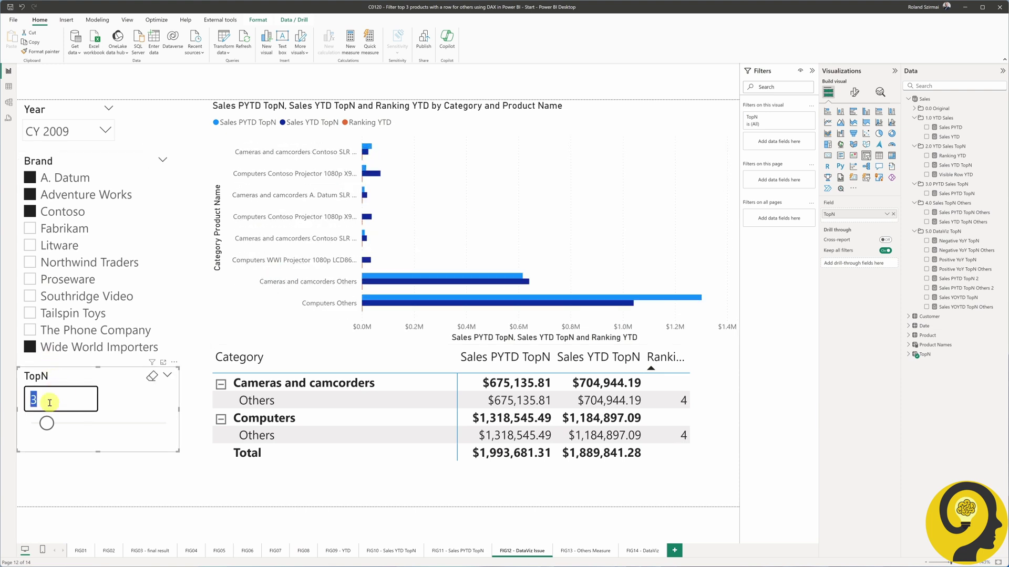
click(475, 112)
click(798, 118)
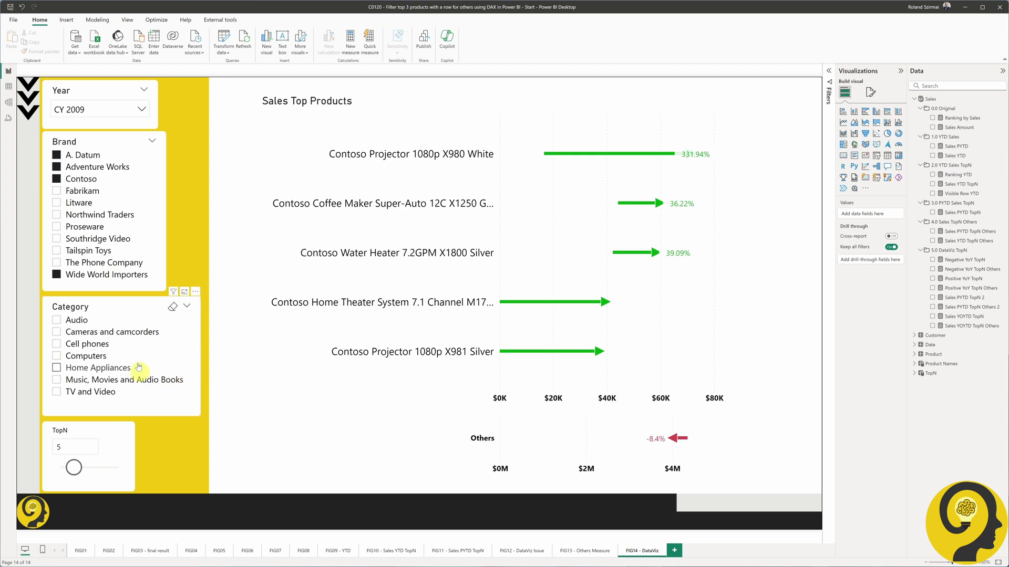
Set TopN to 20 and narrow the Category slicer to Cameras and camcorders only.
click(135, 334)
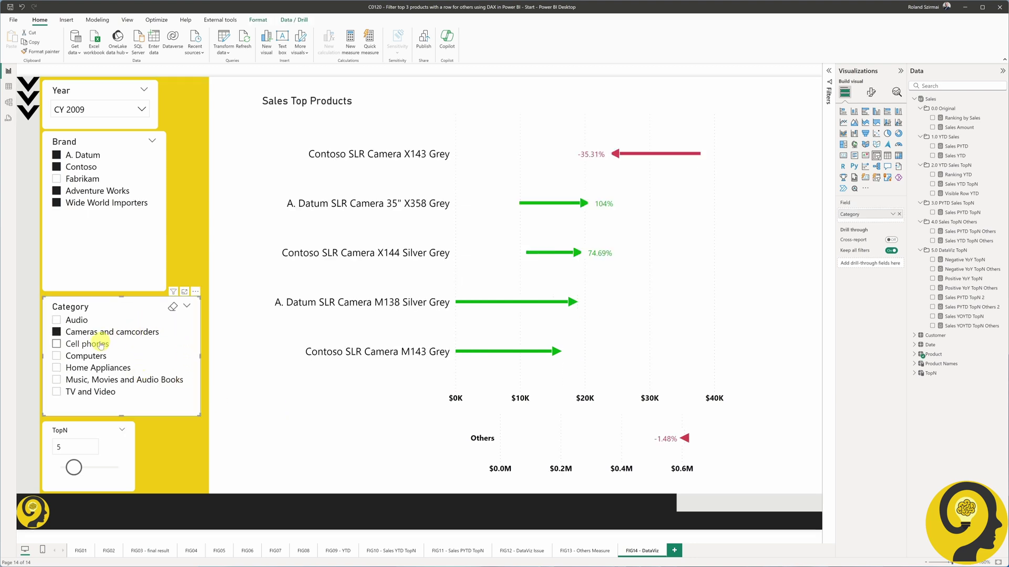
click(95, 358)
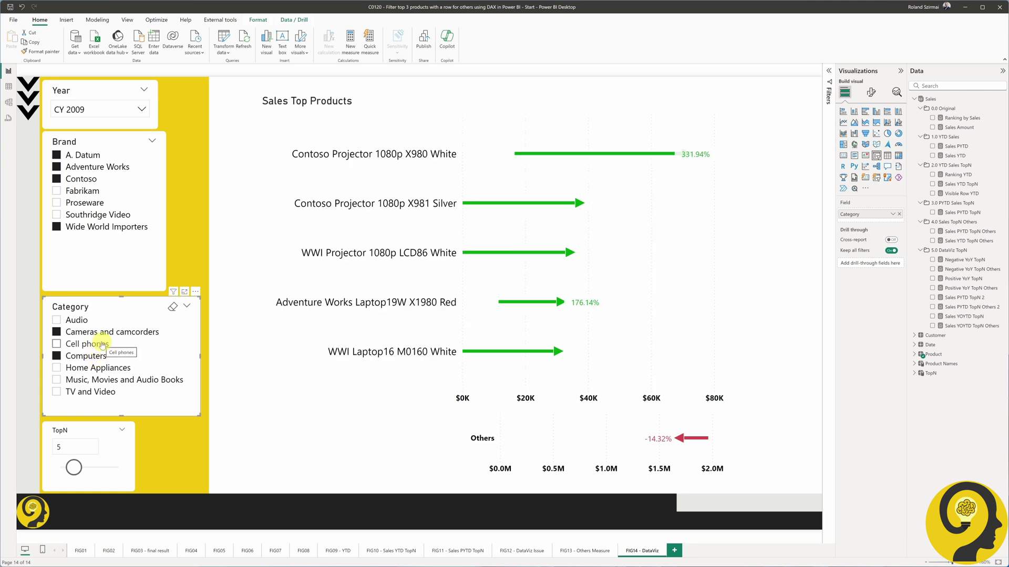
click(74, 445)
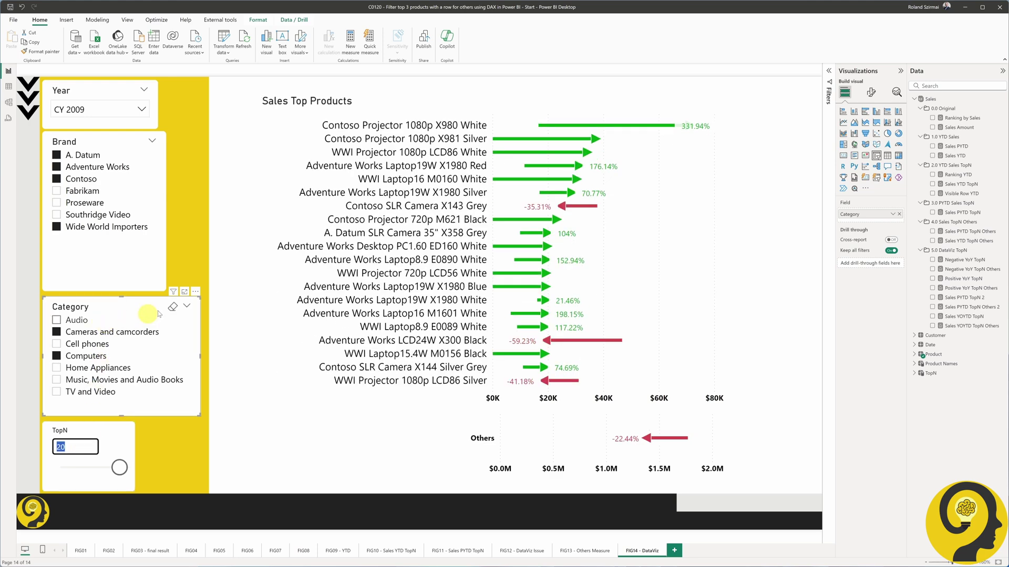
click(172, 307)
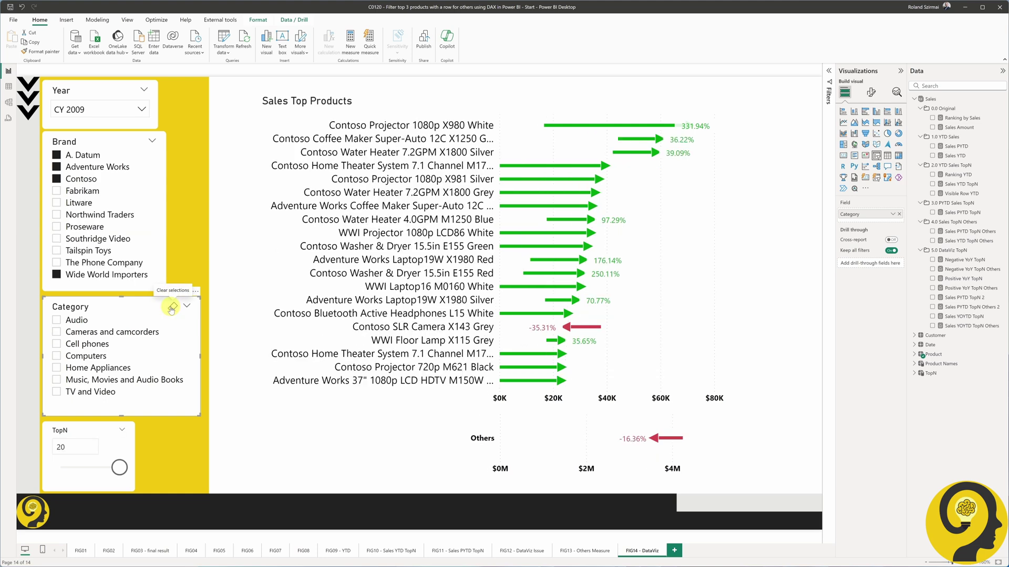
click(112, 334)
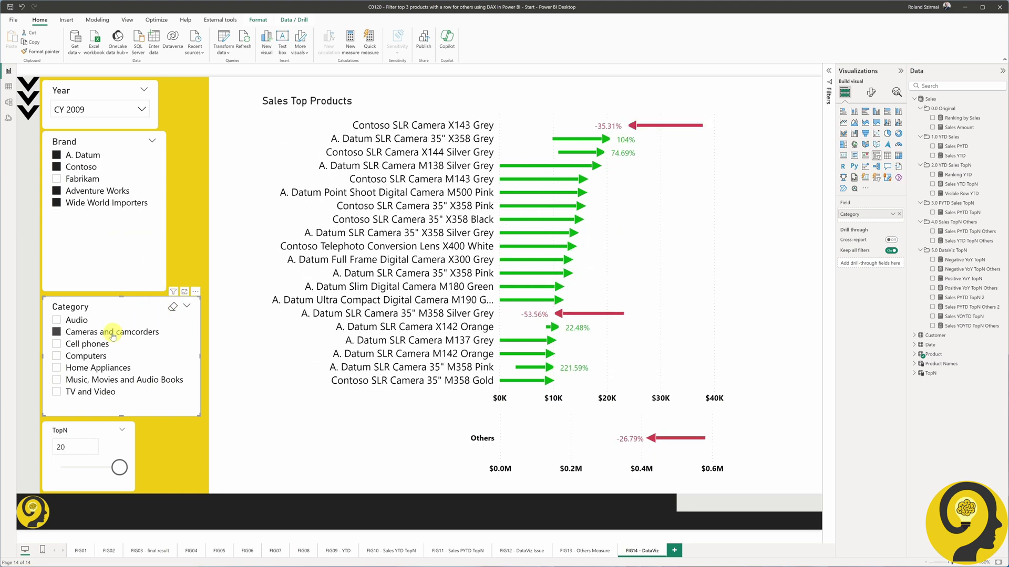